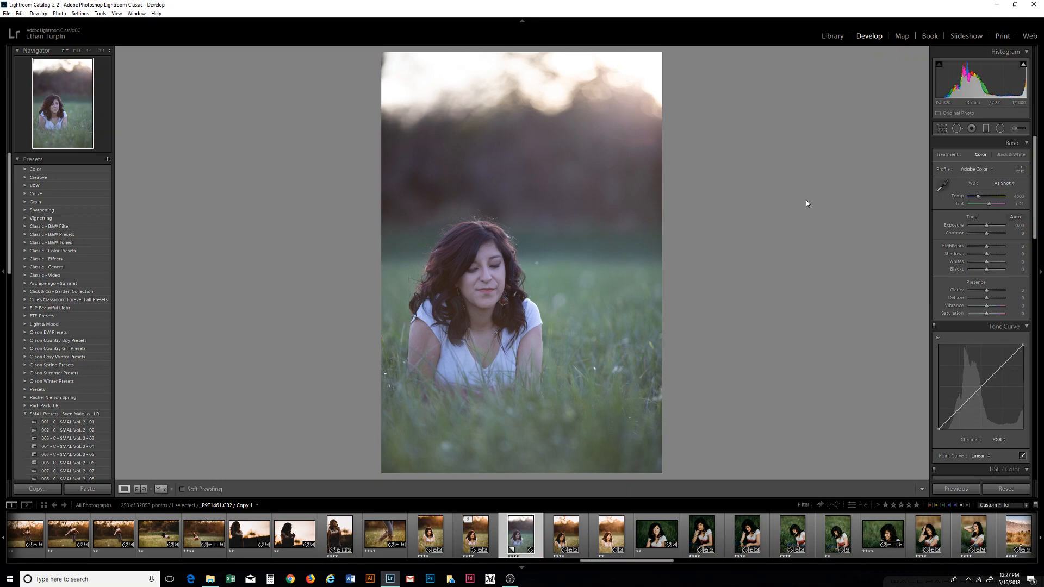
pyautogui.click(944, 186)
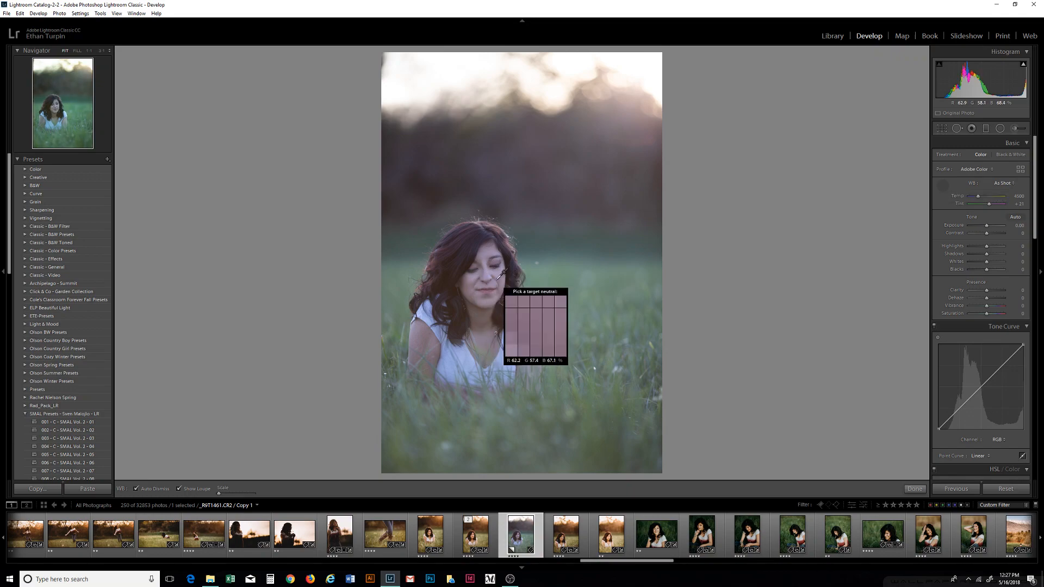
pyautogui.click(943, 186)
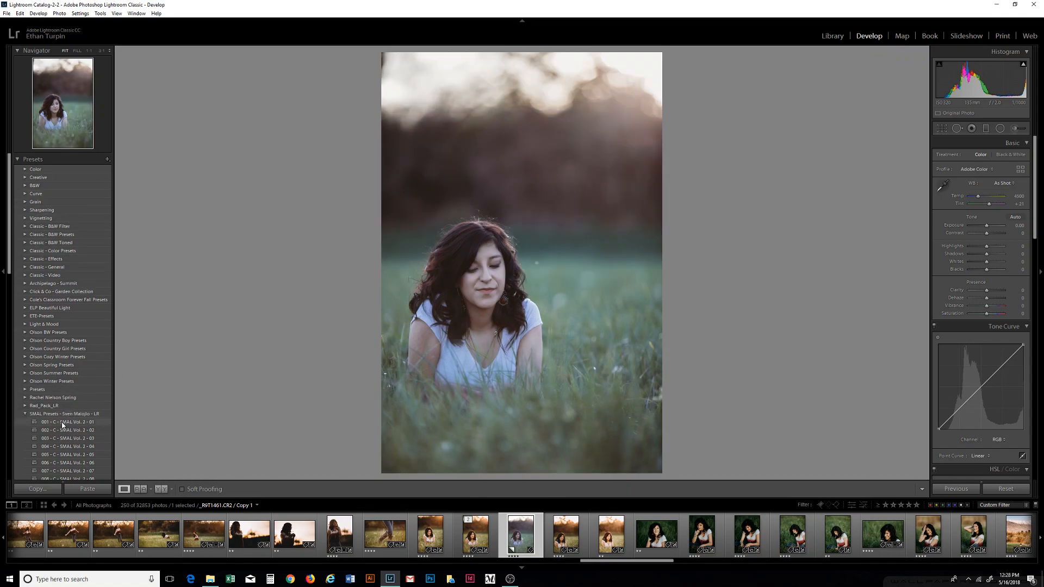
# Apply the preset 001 - C - SMAL Vol. 2 - 01, followed by the preset 013 - SMAL Tones - Romantic
pyautogui.click(63, 422)
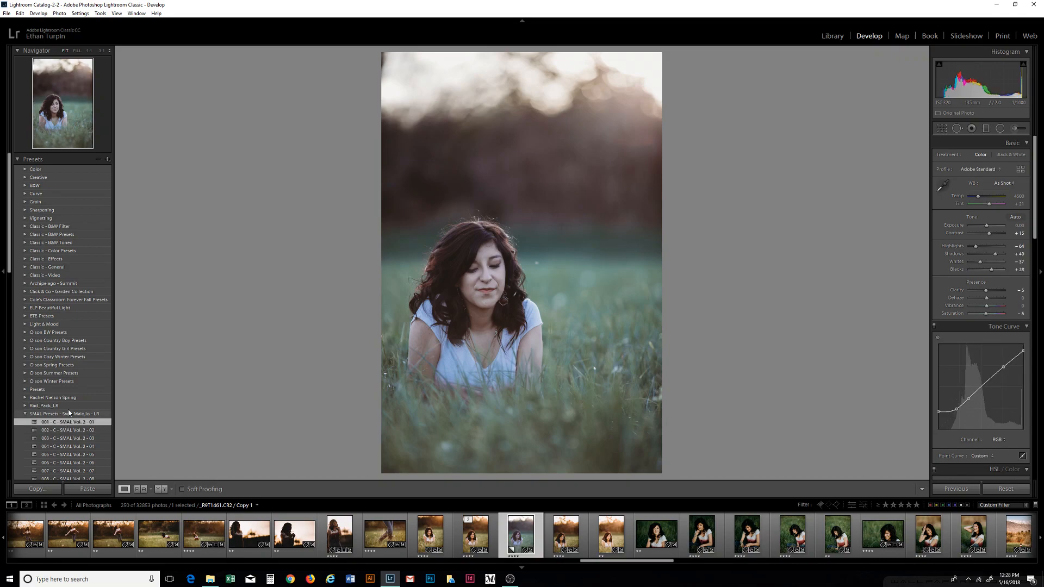
pyautogui.scroll(-5, 70, 366)
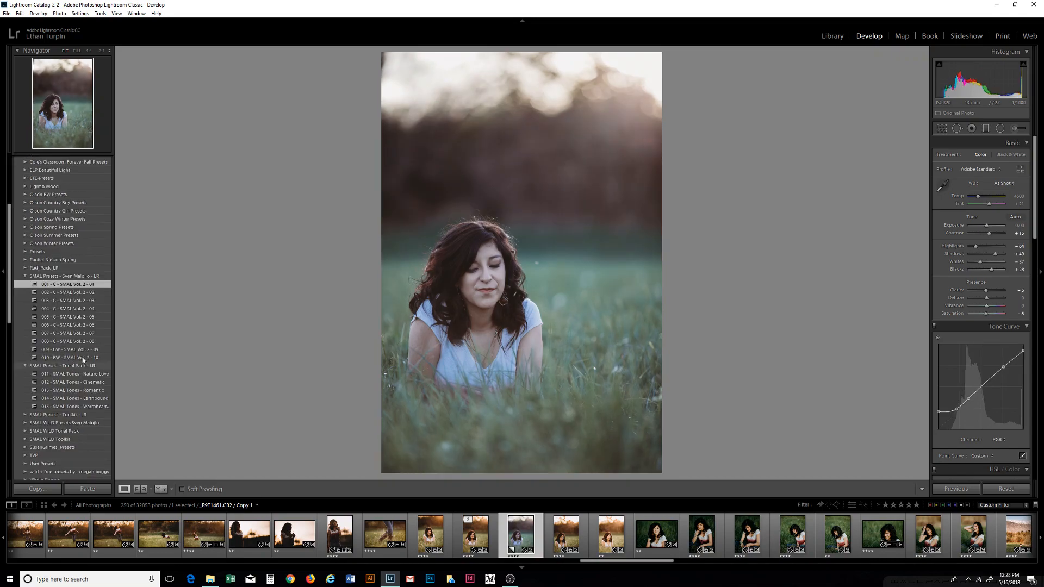
pyautogui.click(91, 390)
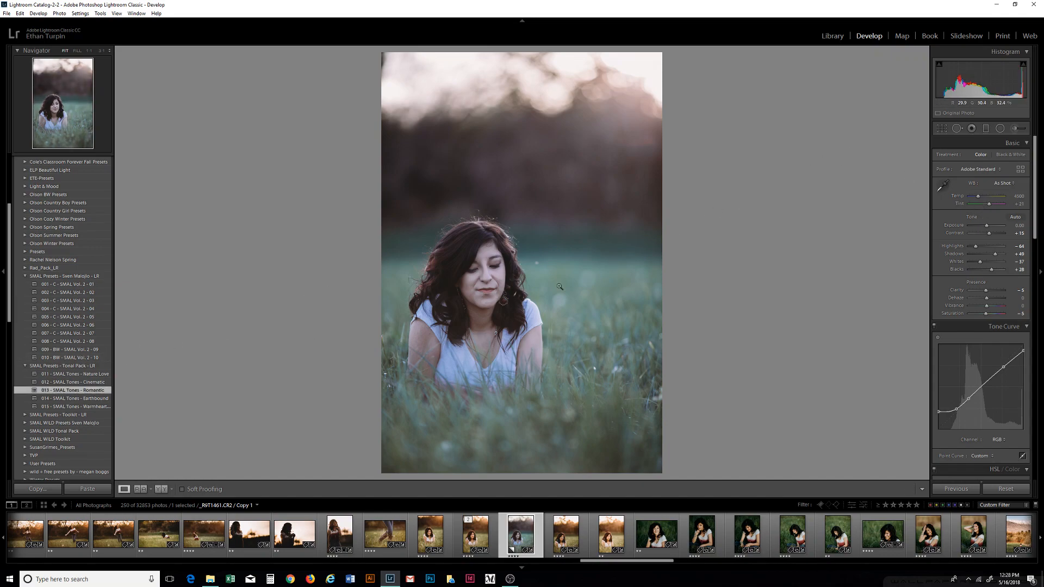
# Cycle through the before-and-after comparison layouts of the portrait and return to the single-photo view
pyautogui.click(159, 489)
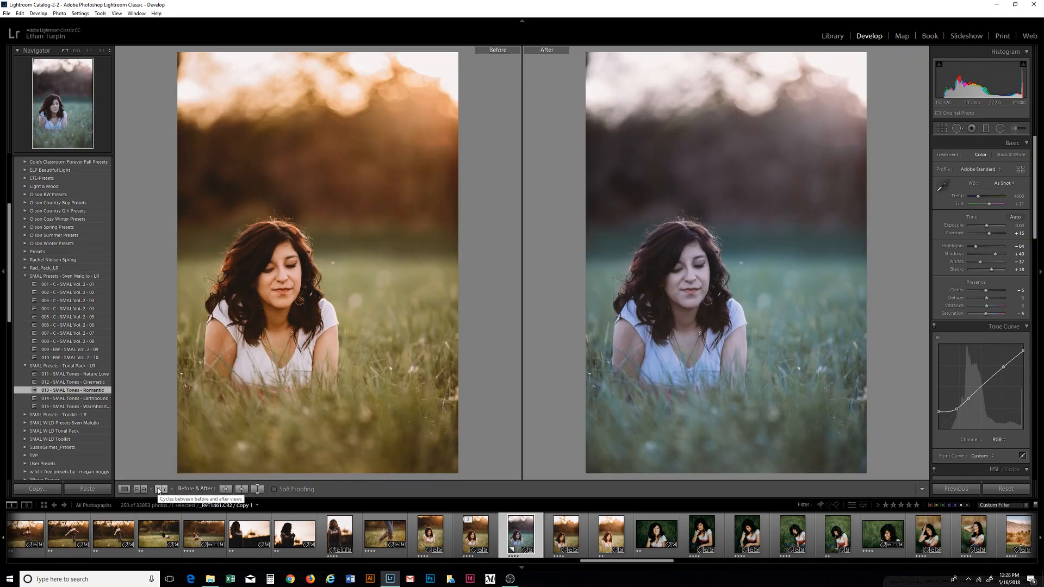
pyautogui.click(159, 489)
pyautogui.click(159, 489)
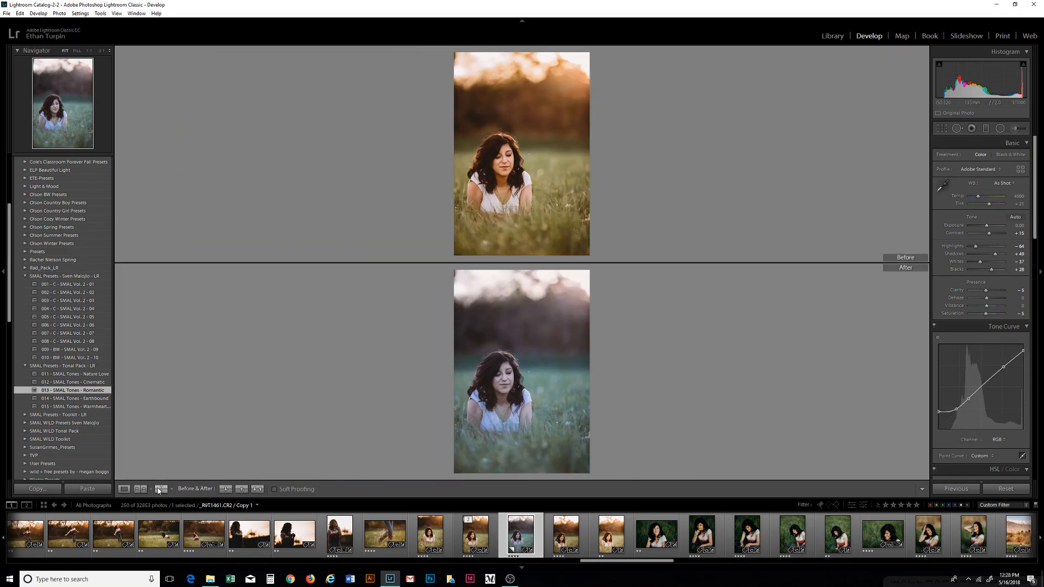
pyautogui.click(159, 489)
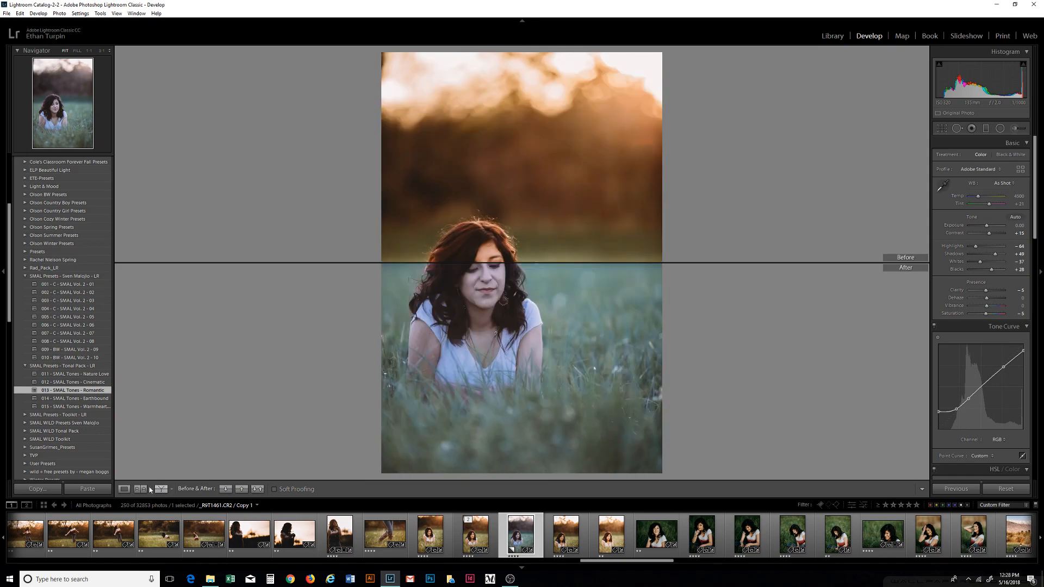
pyautogui.click(125, 489)
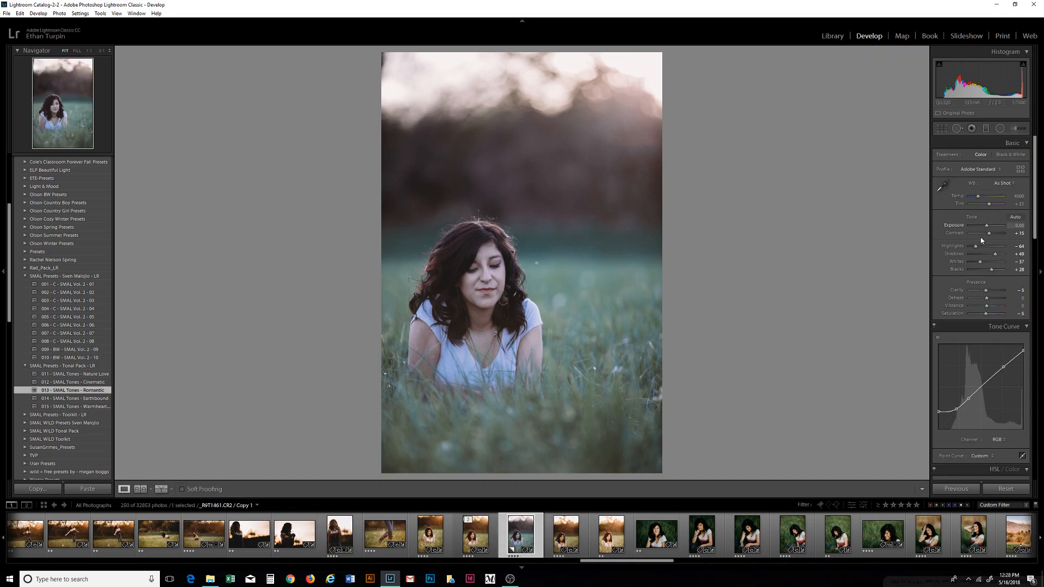
# Warm the portrait's white balance to a Temp of 6167 and set Clarity to +17
pyautogui.moveTo(978, 199); pyautogui.dragTo(982, 200)
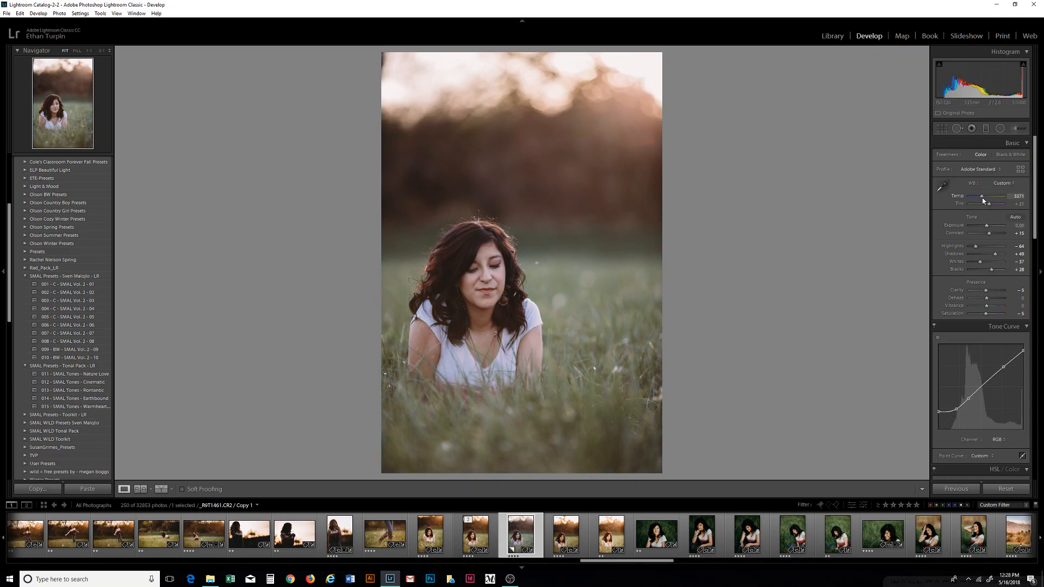
pyautogui.moveTo(982, 200); pyautogui.dragTo(984, 200)
pyautogui.moveTo(986, 290); pyautogui.dragTo(991, 292)
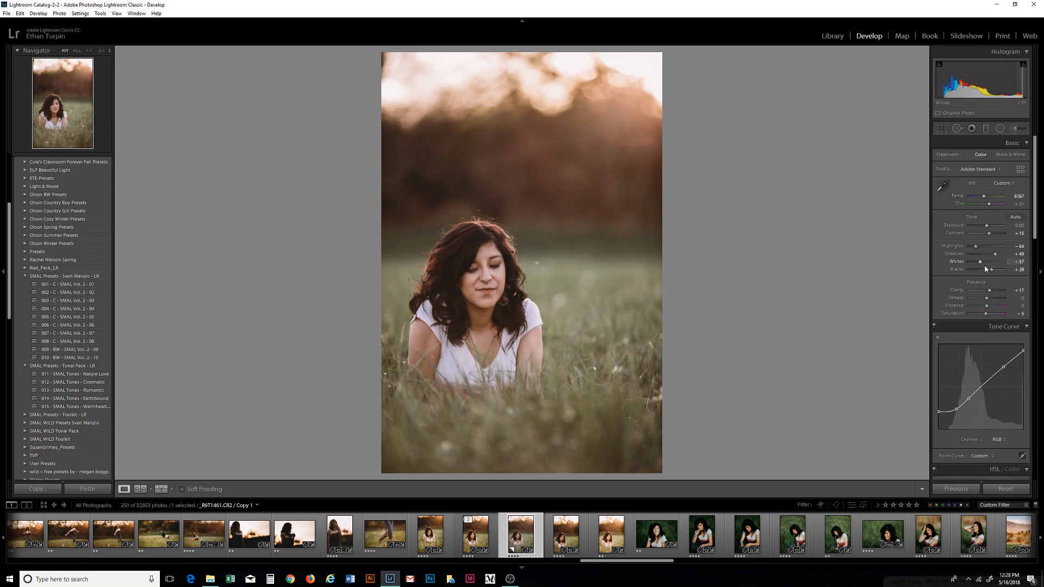
# Set Highlights to -43 and Blacks to +7, and warm the white balance Temp to 7595
pyautogui.moveTo(978, 247); pyautogui.dragTo(988, 272)
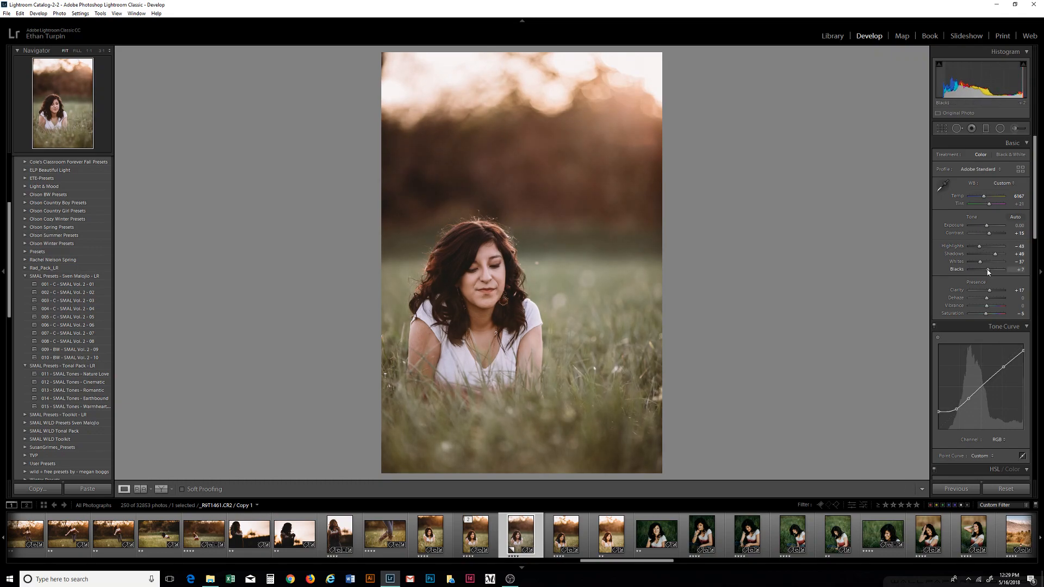
pyautogui.moveTo(987, 198); pyautogui.dragTo(987, 198)
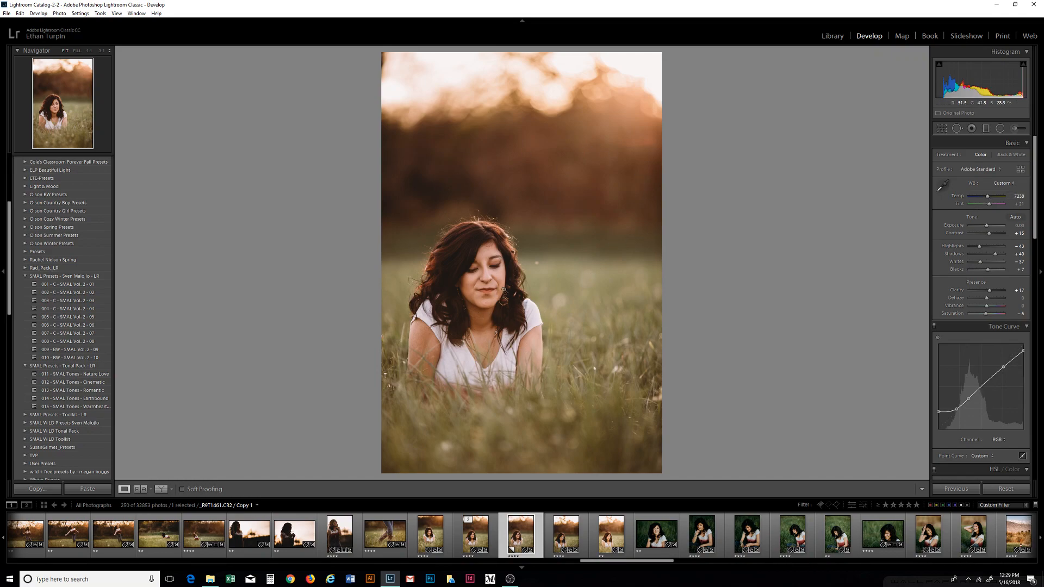
pyautogui.moveTo(988, 199); pyautogui.dragTo(990, 200)
# Set the Yellow hue to +31 in the HSL adjustments
pyautogui.moveTo(1036, 220); pyautogui.dragTo(1035, 275)
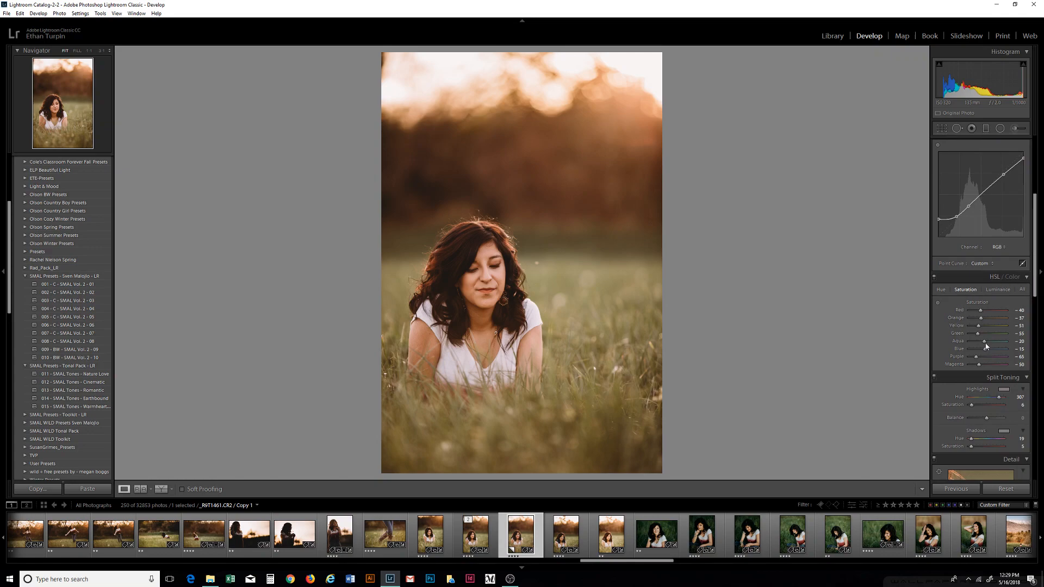
pyautogui.click(941, 289)
pyautogui.moveTo(988, 328); pyautogui.dragTo(993, 329)
pyautogui.scroll(2, 1029, 276)
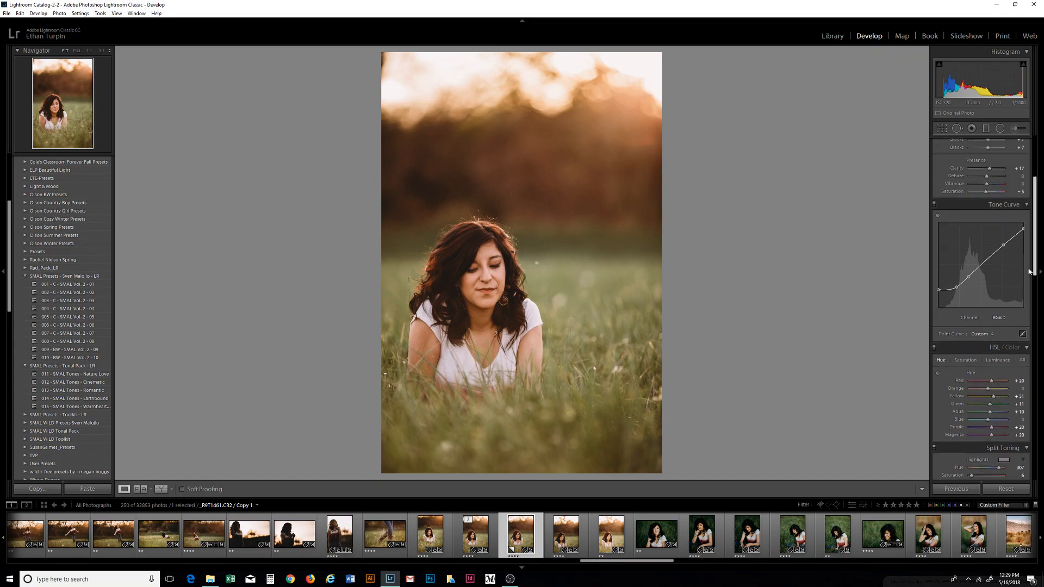
pyautogui.scroll(3, 1029, 276)
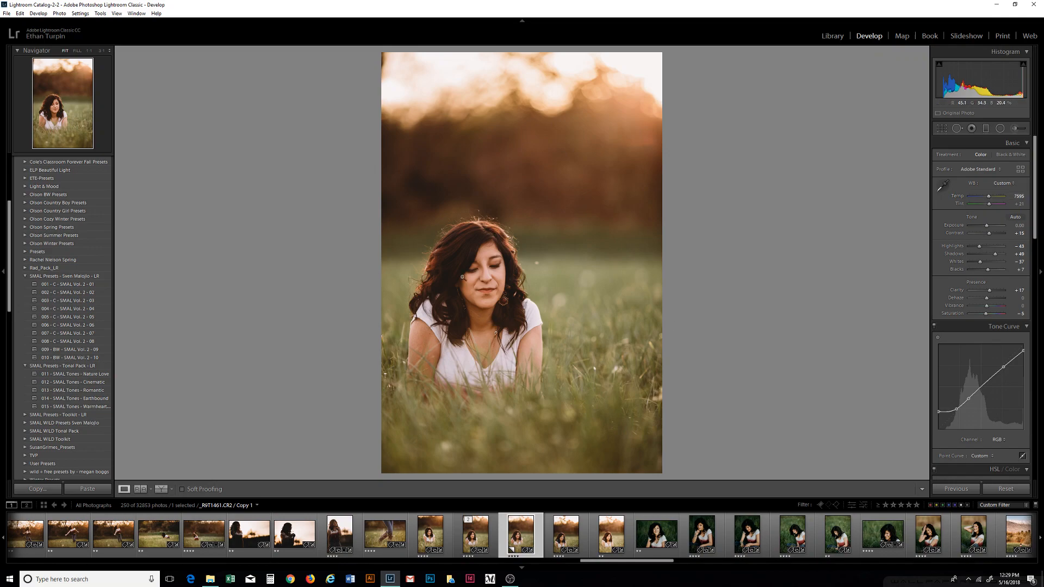
# Reset the Adjustment Brush effects, set the brush Temp to -33 and paint over the woman's skin and hair
pyautogui.click(1015, 131)
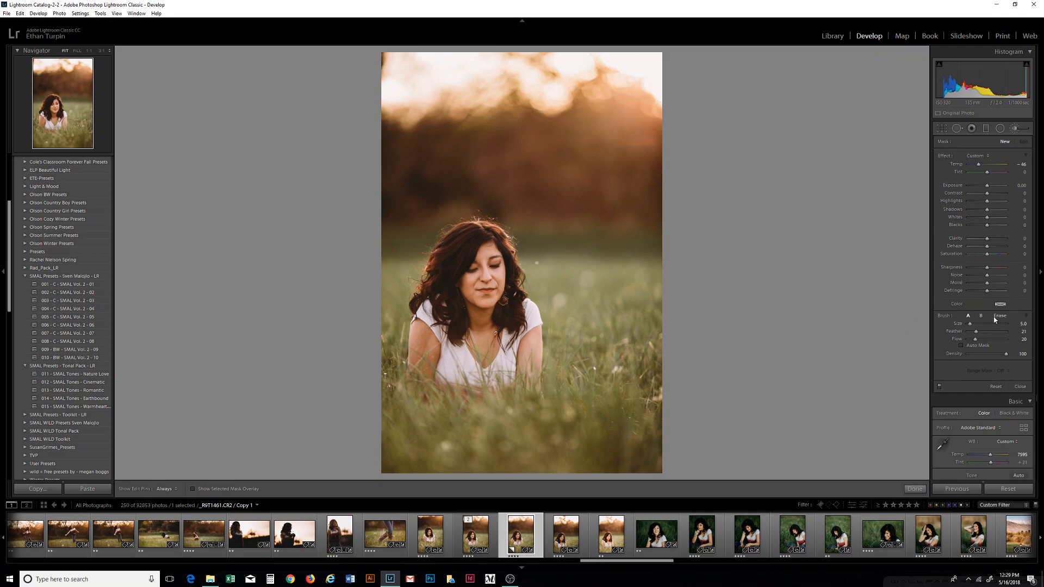
pyautogui.doubleClick(947, 157)
pyautogui.click(987, 165)
pyautogui.moveTo(984, 170); pyautogui.dragTo(982, 167)
pyautogui.press('h')
pyautogui.moveTo(512, 303)
pyautogui.mouseDown()
pyautogui.moveTo(473, 266)
pyautogui.moveTo(489, 238)
pyautogui.moveTo(510, 287)
pyautogui.mouseUp()
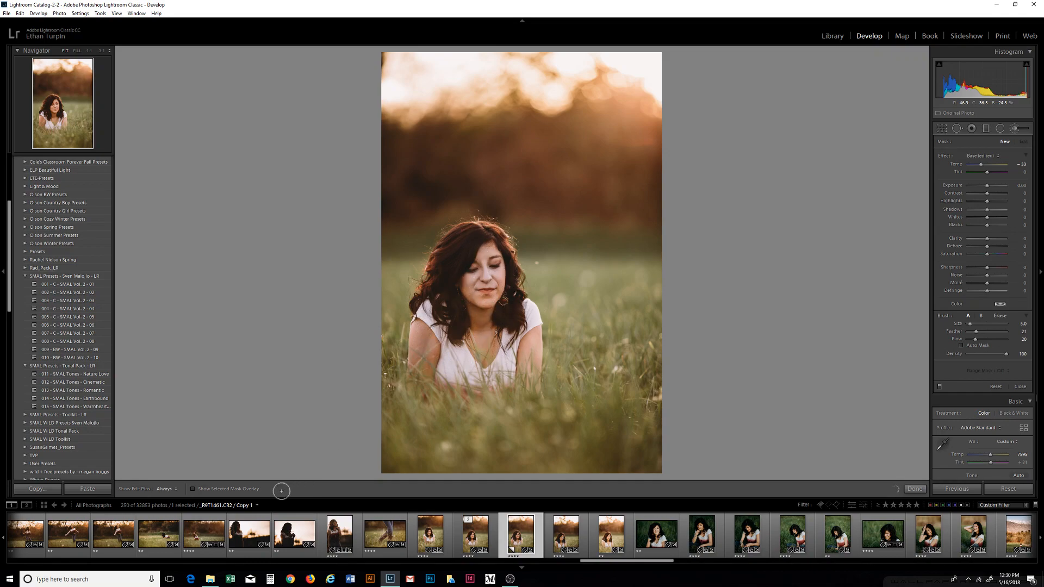
# Check the painted brush area with the mask overlay shown and the edit pin hidden, and restore both
pyautogui.click(192, 489)
pyautogui.press('h')
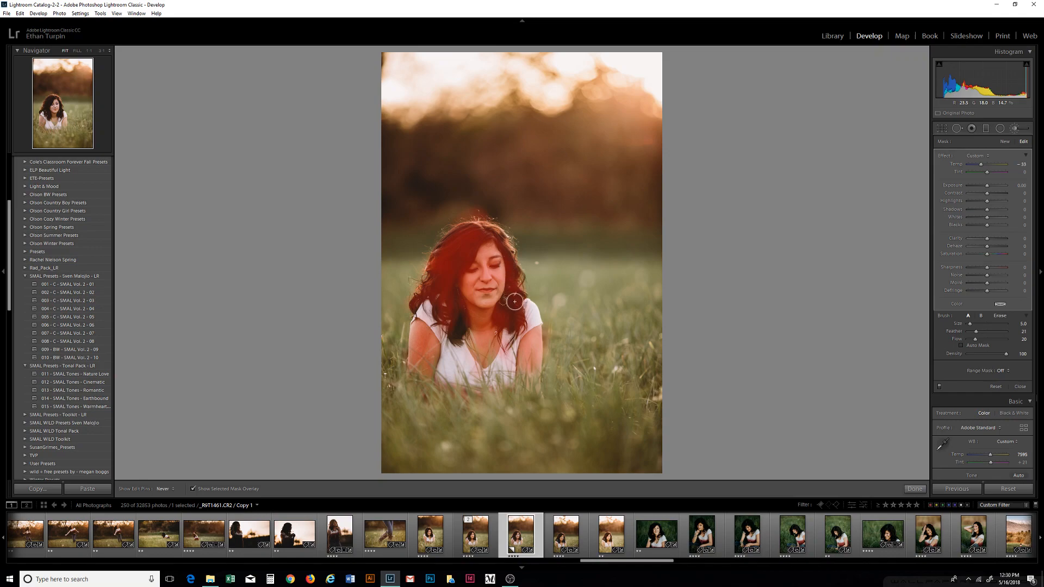
pyautogui.press('h')
pyautogui.click(193, 489)
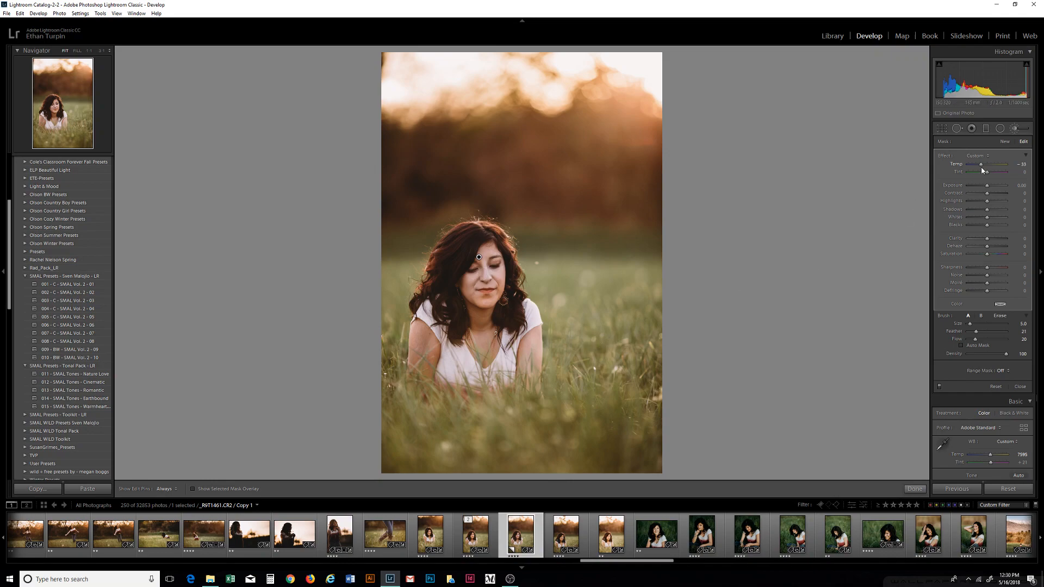
# Set the brush mask's Temp to -9 and its Saturation to -2
pyautogui.moveTo(981, 167); pyautogui.dragTo(986, 169)
pyautogui.moveTo(987, 255); pyautogui.dragTo(986, 256)
pyautogui.moveTo(992, 257); pyautogui.dragTo(987, 257)
# Compare the portrait with the brush adjustment off and on, and view the smiling portrait for reference before returning
pyautogui.click(939, 386)
pyautogui.click(939, 387)
pyautogui.click(939, 387)
pyautogui.click(939, 388)
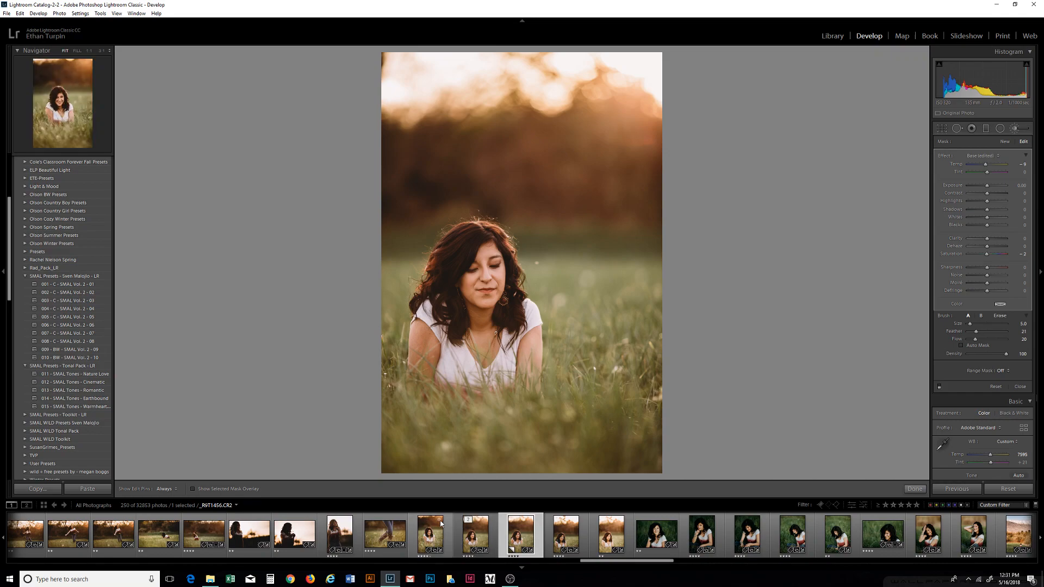
pyautogui.click(429, 541)
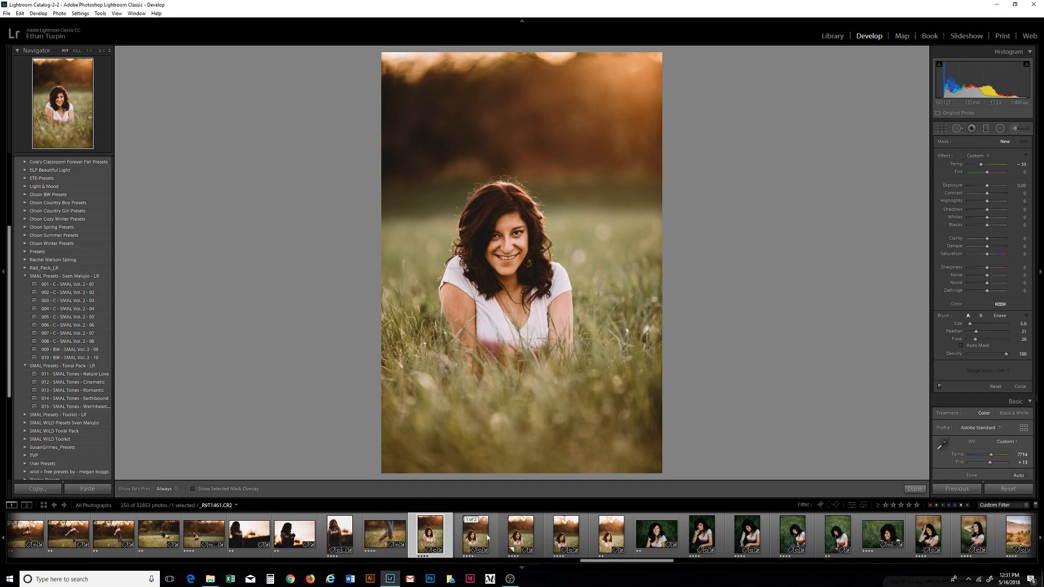
pyautogui.click(535, 541)
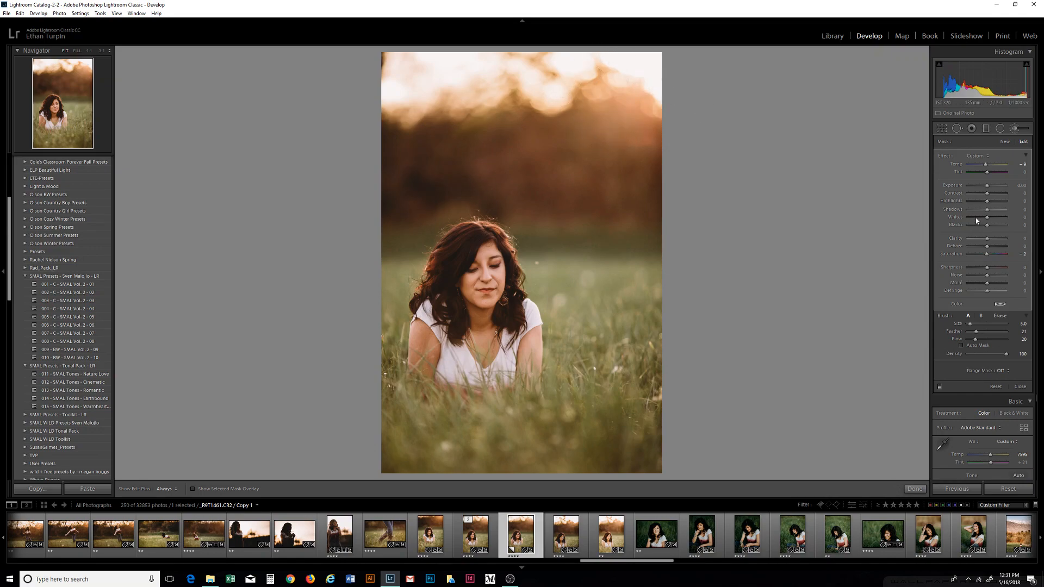
# Place an inverted Radial Filter over the bright sky, reset its effects and set Temp to 57 and Exposure to 0.52
pyautogui.click(999, 129)
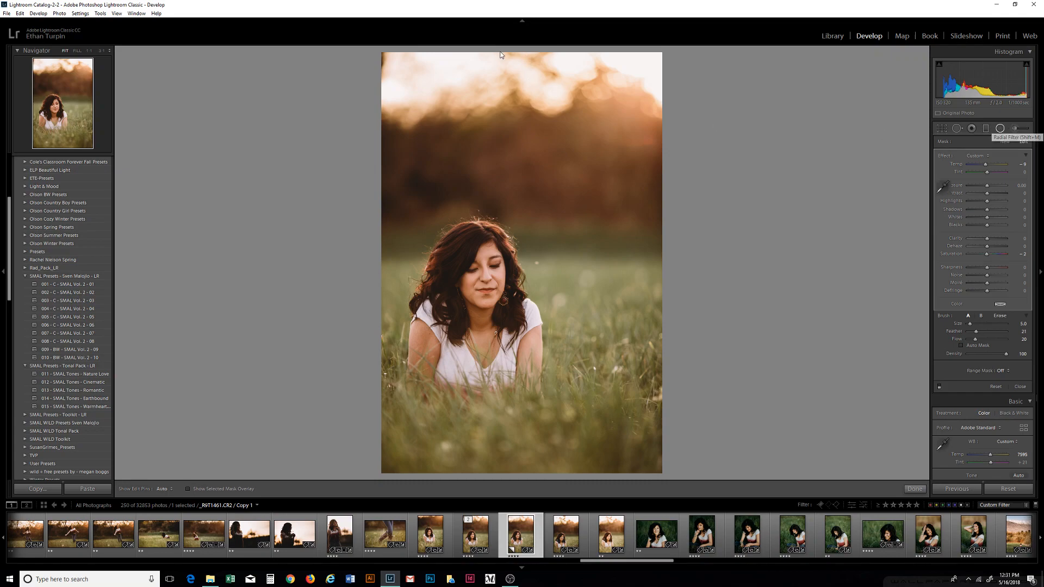
pyautogui.moveTo(526, 54); pyautogui.dragTo(656, 124)
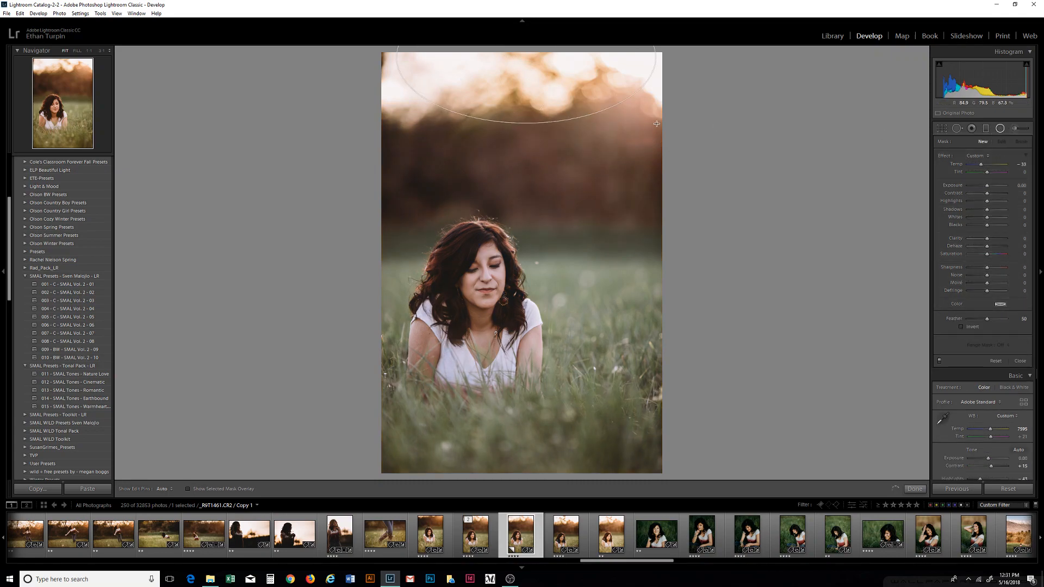
pyautogui.moveTo(526, 57); pyautogui.dragTo(572, 88)
pyautogui.doubleClick(947, 157)
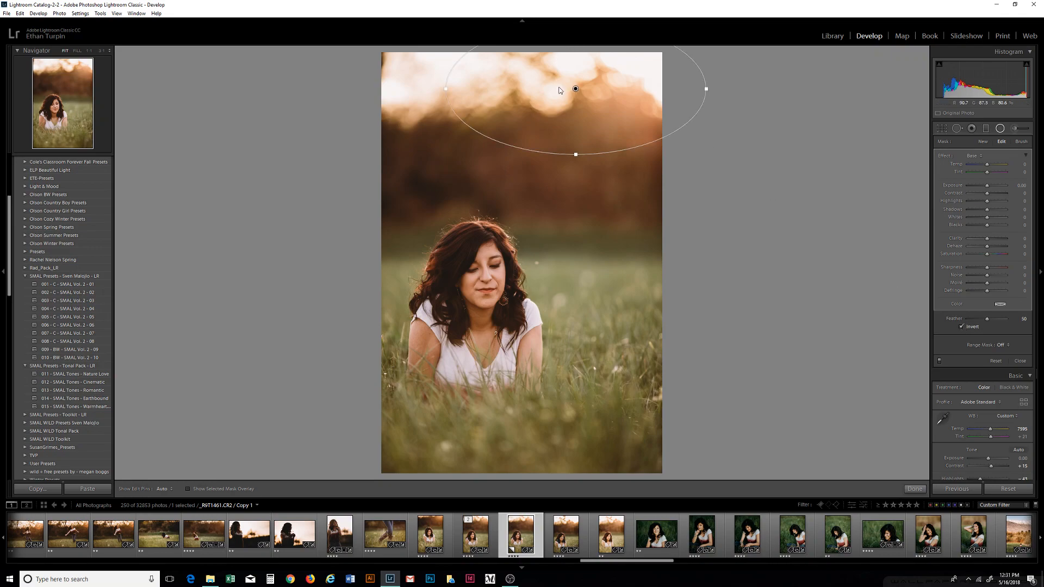
pyautogui.moveTo(987, 164)
pyautogui.mouseDown()
pyautogui.moveTo(999, 166)
pyautogui.moveTo(991, 187)
pyautogui.moveTo(998, 168)
pyautogui.mouseUp()
# Narrow the Radial Filter and reposition it over the glow in the photo's upper right, comparing it off and on, and finish the filter
pyautogui.moveTo(510, 100)
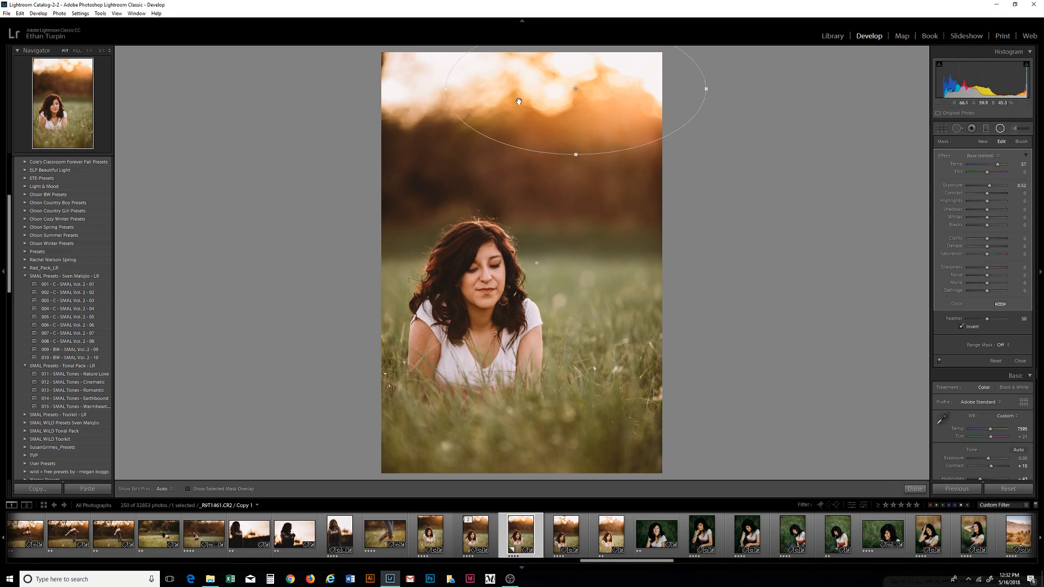
pyautogui.moveTo(444, 89); pyautogui.dragTo(485, 89)
pyautogui.moveTo(565, 99); pyautogui.dragTo(588, 105)
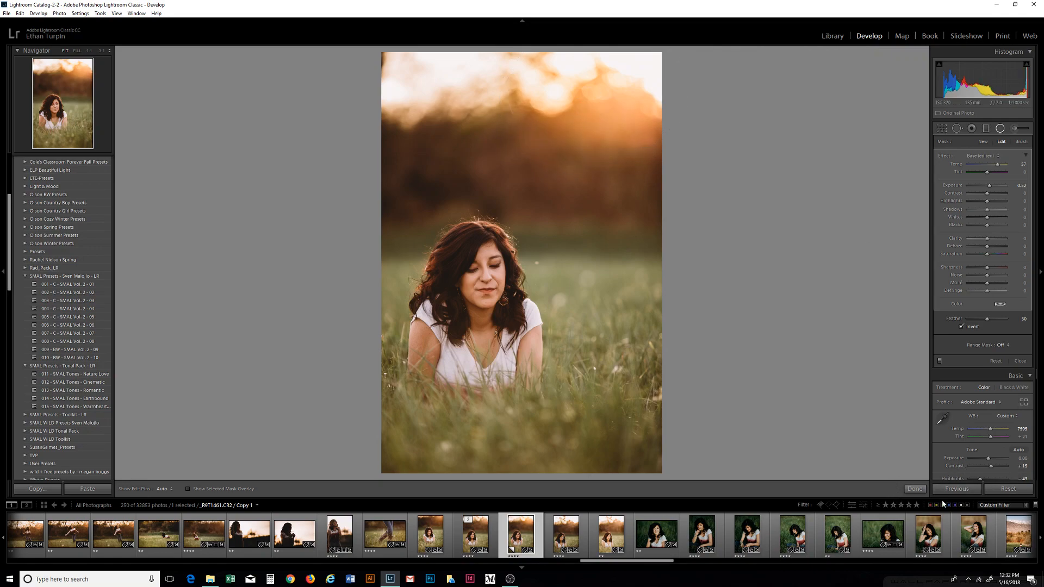
pyautogui.click(939, 361)
pyautogui.click(940, 363)
pyautogui.moveTo(507, 92); pyautogui.dragTo(515, 92)
pyautogui.moveTo(616, 105); pyautogui.dragTo(634, 117)
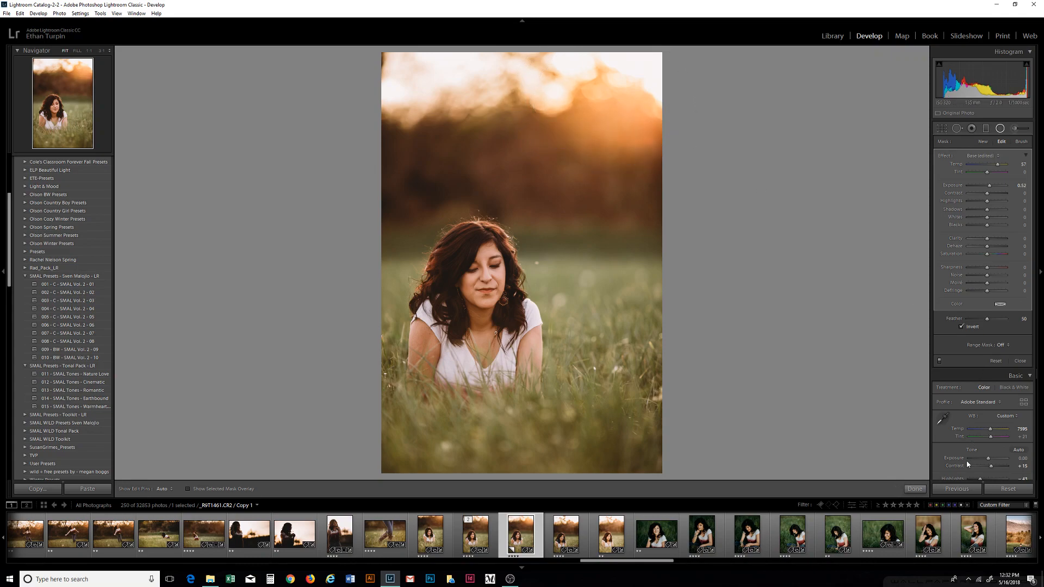
pyautogui.click(915, 489)
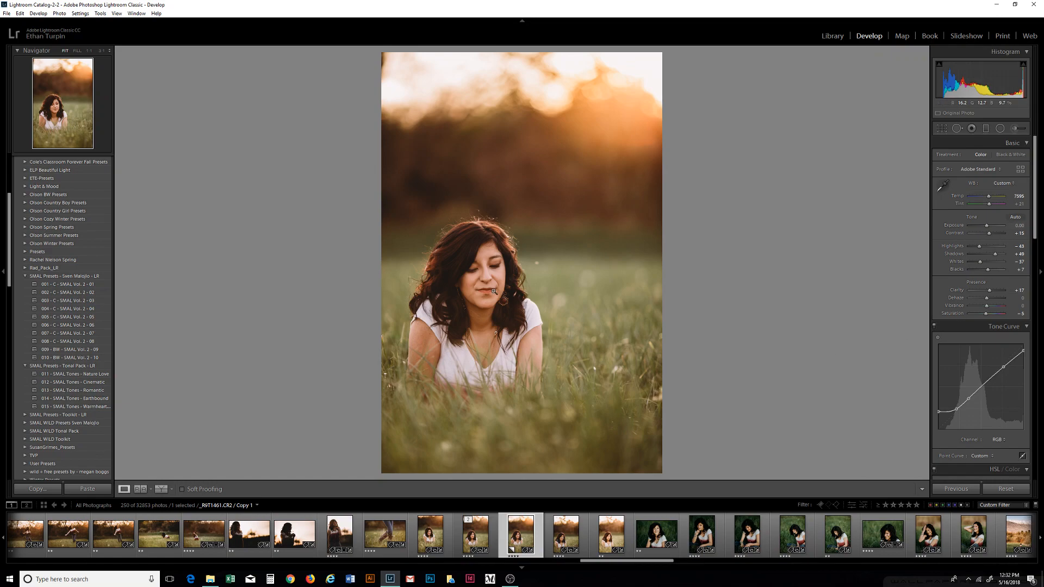
# Warm the white balance Temp to 8957 and open the portrait for editing in Adobe Photoshop CC 2018
pyautogui.moveTo(988, 196); pyautogui.dragTo(992, 199)
pyautogui.rightClick(488, 295)
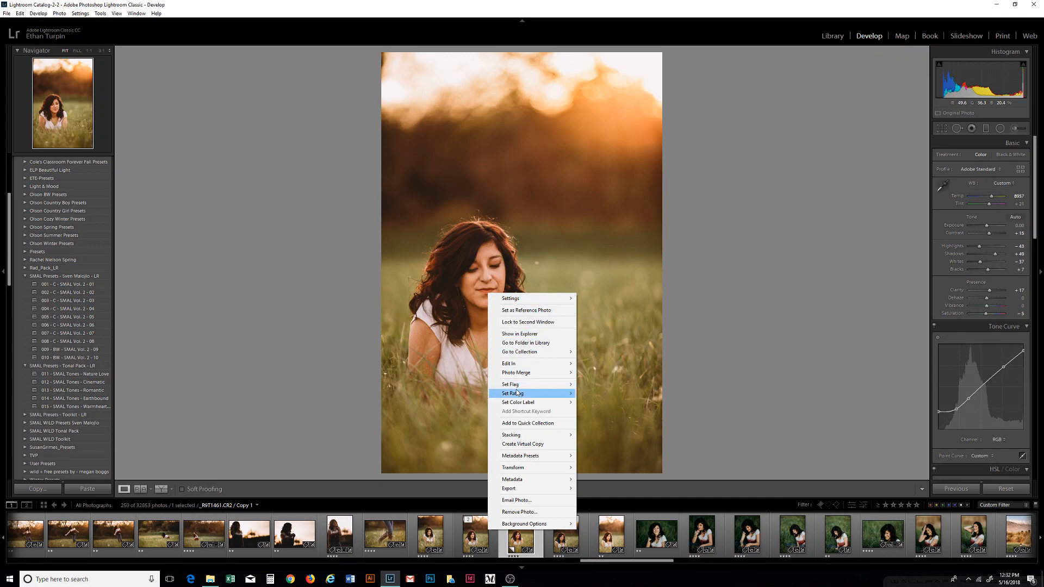
pyautogui.moveTo(512, 368)
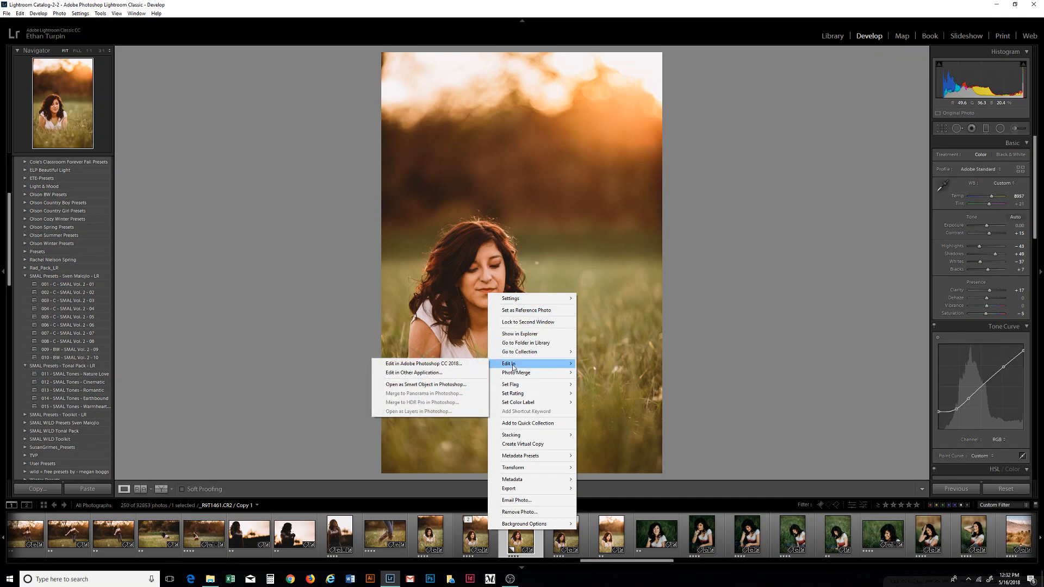
pyautogui.click(475, 364)
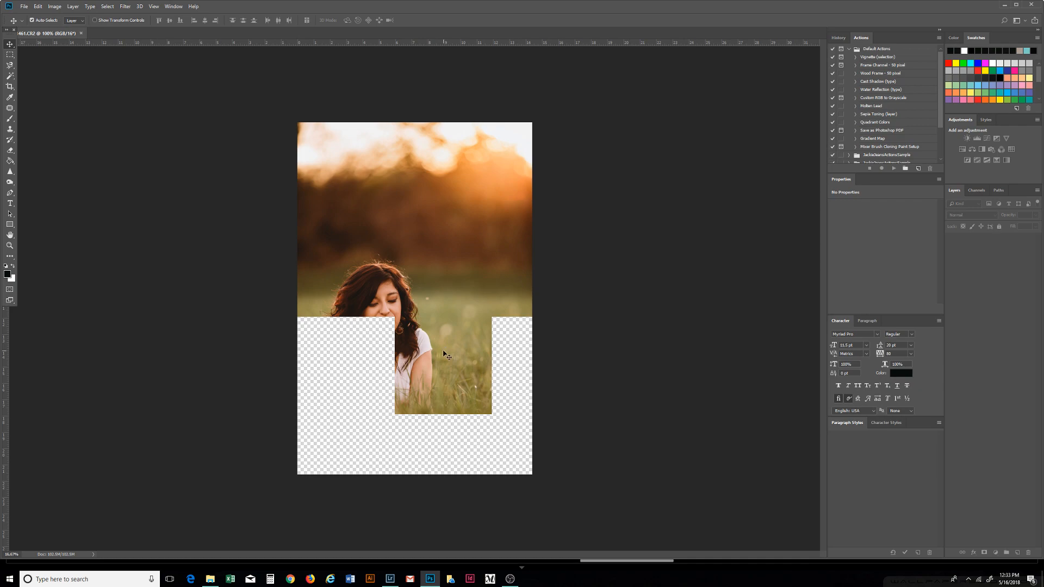
# Enlarge the view of the opened portrait to 30% zoom
pyautogui.moveTo(15, 556); pyautogui.dragTo(1, 550)
pyautogui.write('6')
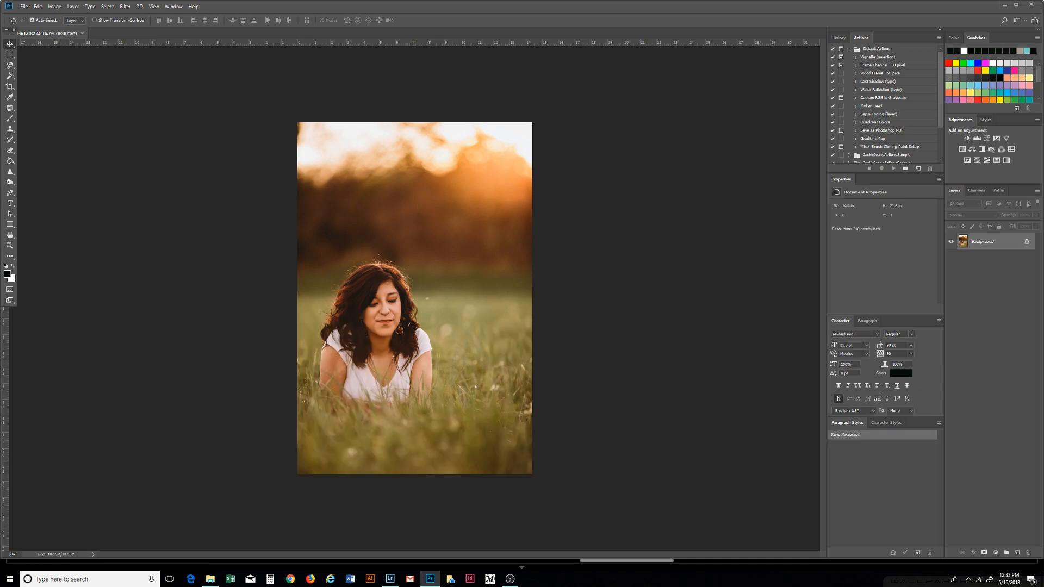
pyautogui.press('Return')
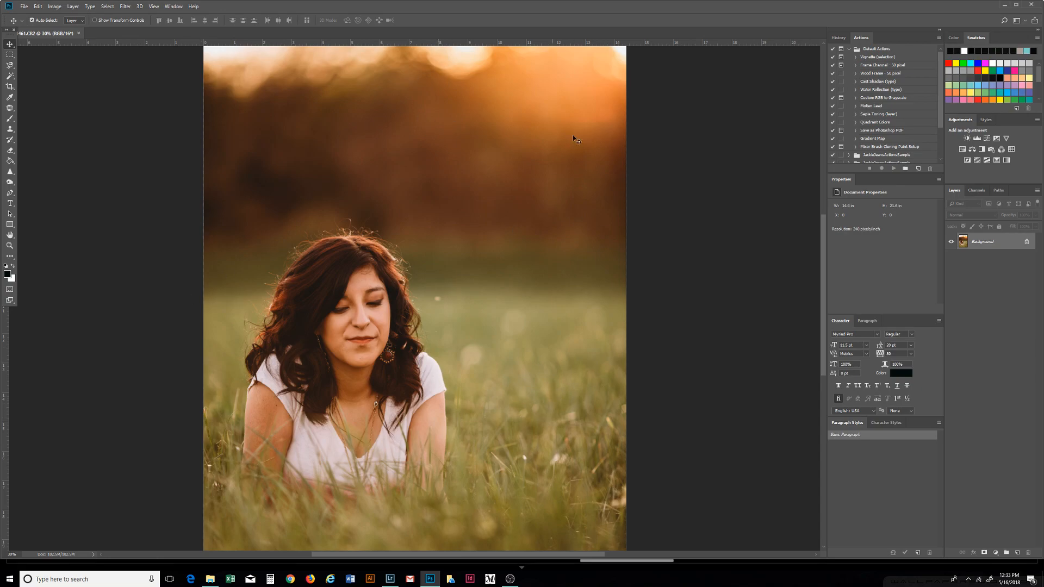
# Duplicate the Background layer and add a Selective Color adjustment layer above the copy
pyautogui.rightClick(1000, 243)
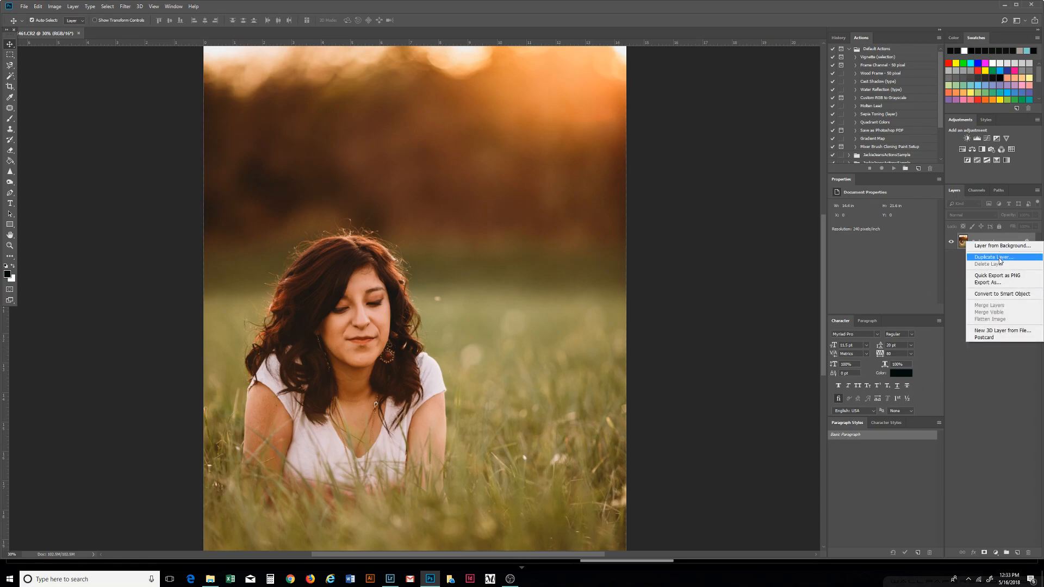
pyautogui.click(1000, 257)
pyautogui.click(597, 182)
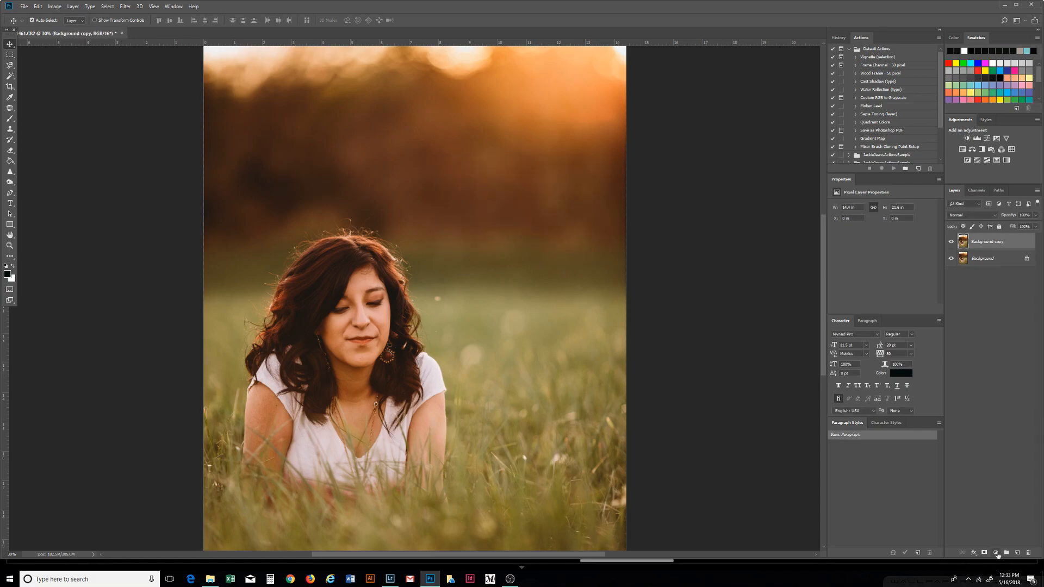
pyautogui.click(997, 554)
pyautogui.click(999, 548)
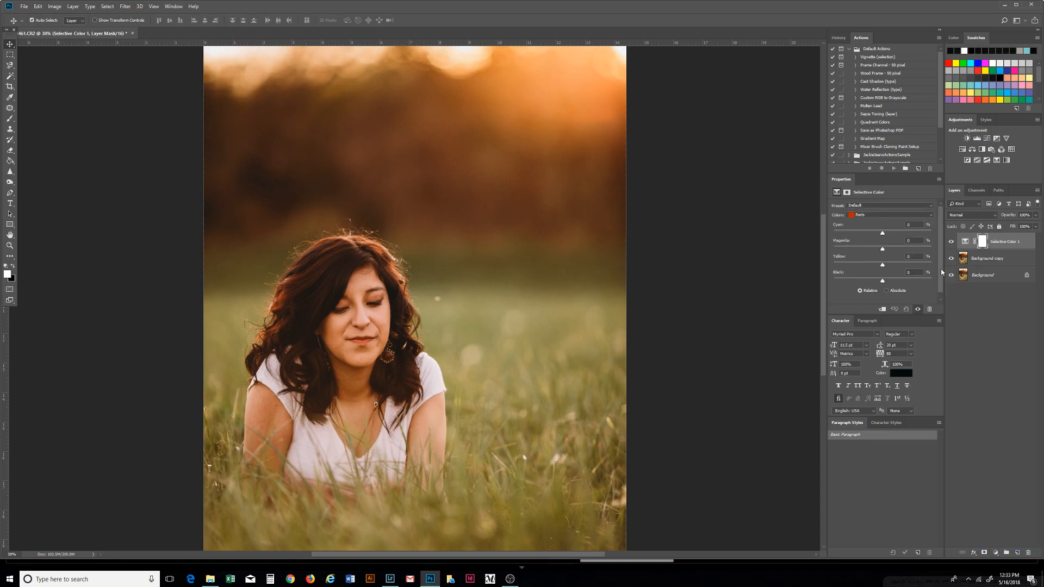
# Adjust the Yellows in the Selective Color layer to Cyan +17, Magenta -2, Yellow -13 and Black -2
pyautogui.click(880, 217)
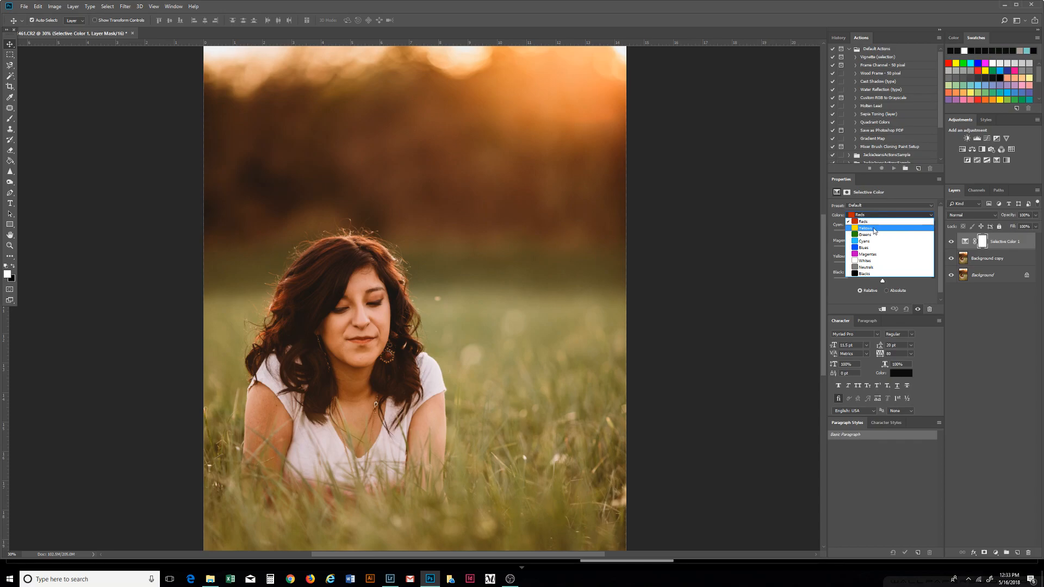
pyautogui.click(874, 229)
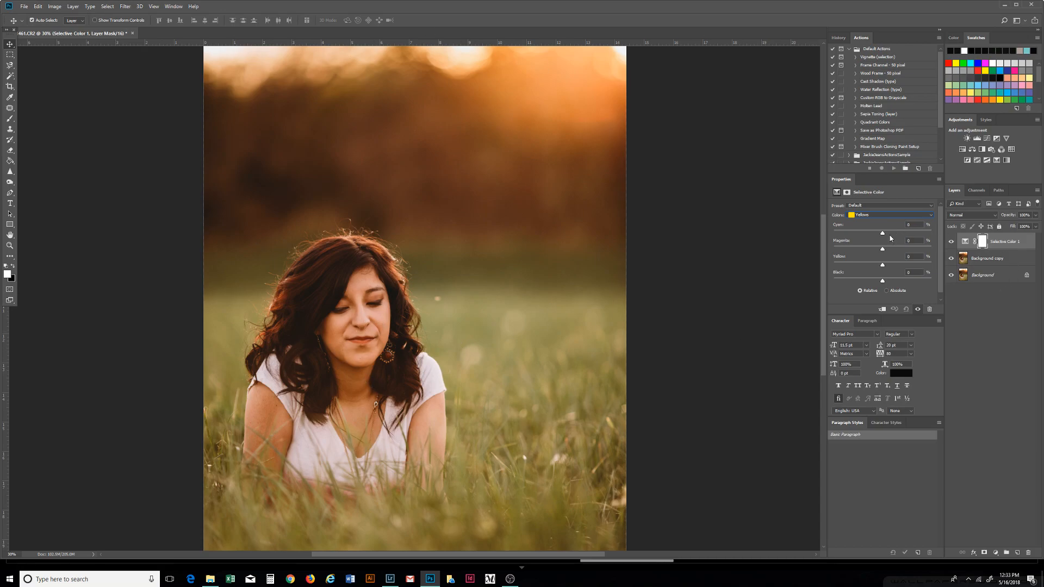
pyautogui.moveTo(882, 236); pyautogui.dragTo(892, 237)
pyautogui.moveTo(882, 266); pyautogui.dragTo(879, 267)
pyautogui.moveTo(881, 282); pyautogui.dragTo(881, 282)
pyautogui.moveTo(881, 249); pyautogui.dragTo(876, 266)
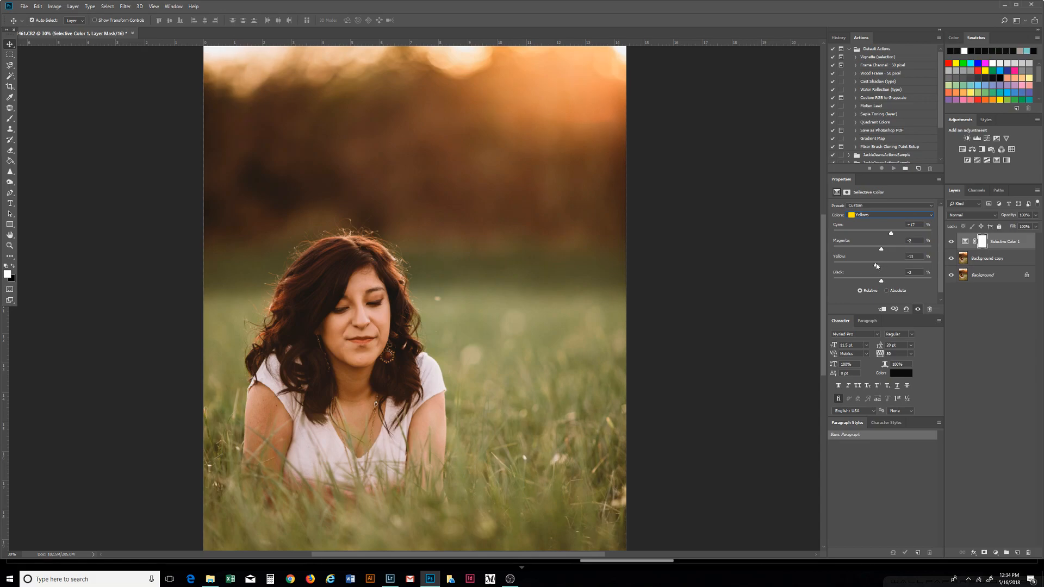
# Adjust the Reds in the Selective Color layer, lowering Magenta, raising Cyan slightly and fine-tuning the remaining sliders
pyautogui.click(882, 217)
pyautogui.click(874, 221)
pyautogui.moveTo(881, 250); pyautogui.dragTo(875, 250)
pyautogui.moveTo(883, 234); pyautogui.dragTo(887, 233)
pyautogui.moveTo(881, 282); pyautogui.dragTo(888, 266)
pyautogui.rightClick(1009, 242)
pyautogui.click(1009, 241)
pyautogui.click(985, 554)
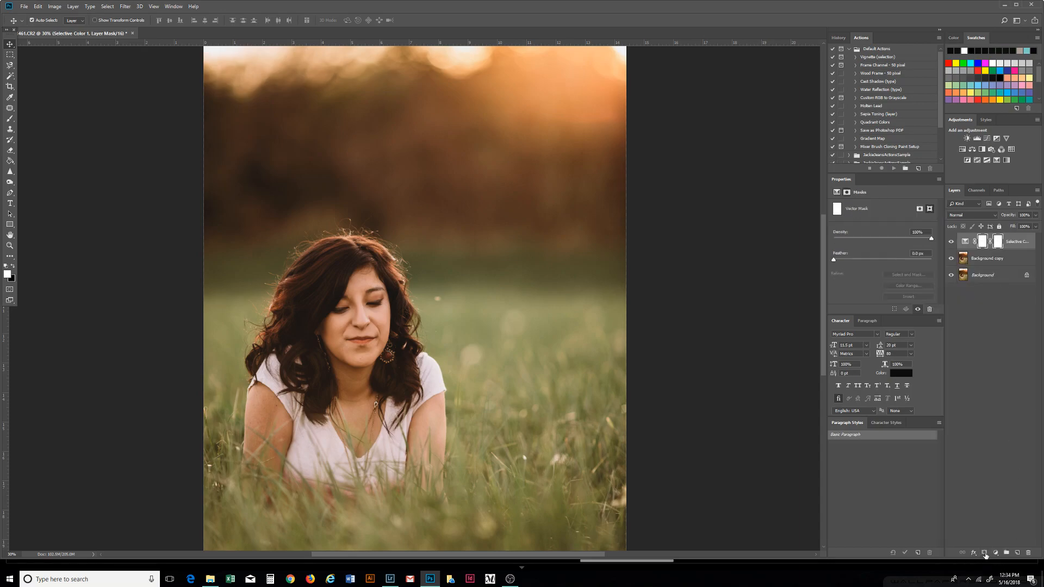
pyautogui.click(13, 267)
pyautogui.click(14, 266)
pyautogui.hotkey('ctrl', 'i')
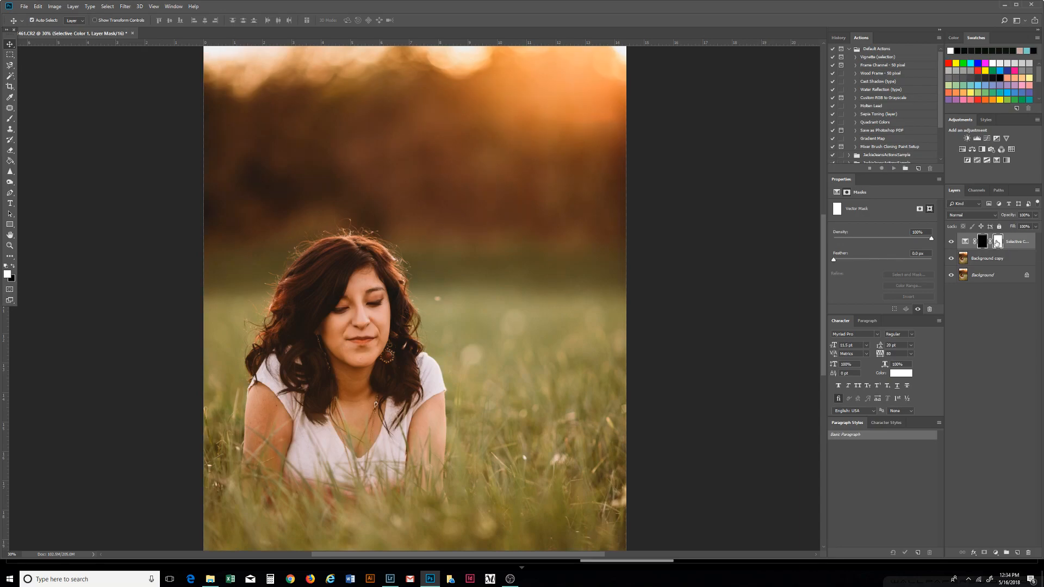
pyautogui.hotkey('ctrl', 'i')
pyautogui.rightClick(997, 242)
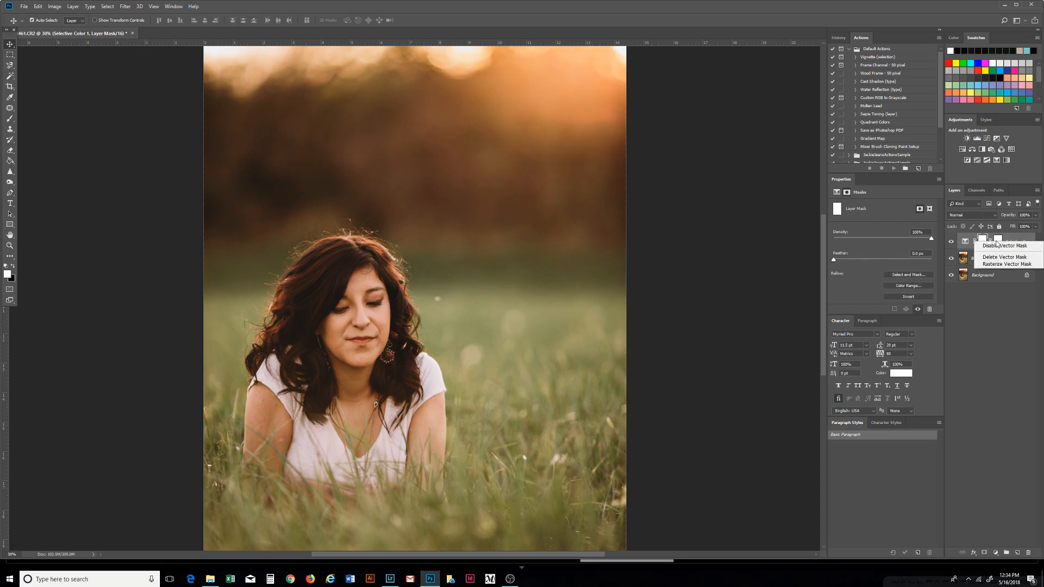
pyautogui.click(1016, 239)
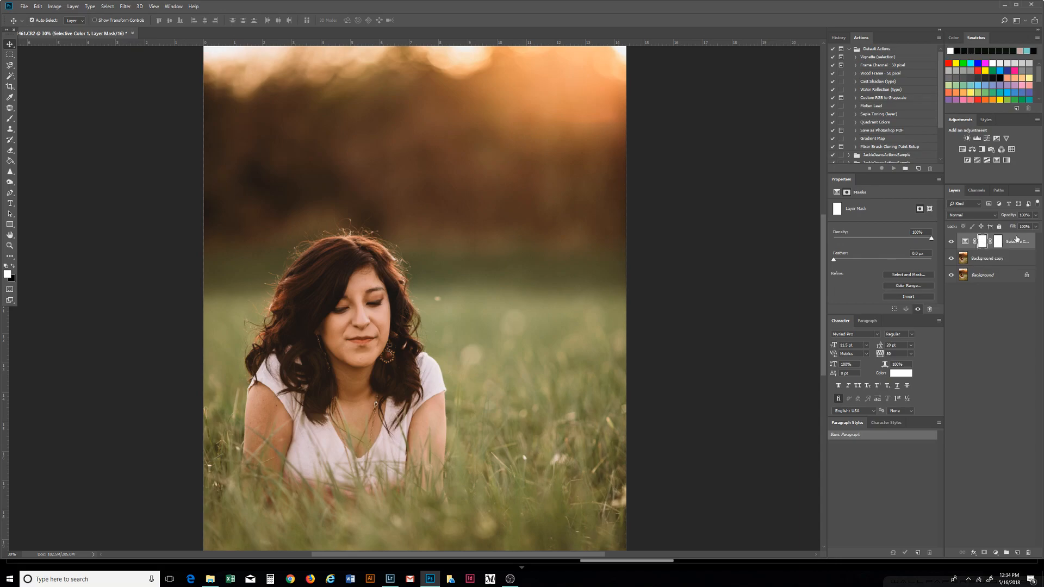
pyautogui.hotkey('ctrl', 'i')
pyautogui.hotkey('ctrl', 'i')
pyautogui.hotkey('ctrl', 'i')
pyautogui.hotkey('ctrl', 'alt', 'z')
pyautogui.hotkey('ctrl', 'alt', 'z')
# Invert the Selective Color layer's mask to black and make white the foreground color
pyautogui.hotkey('ctrl', 'i')
pyautogui.click(12, 266)
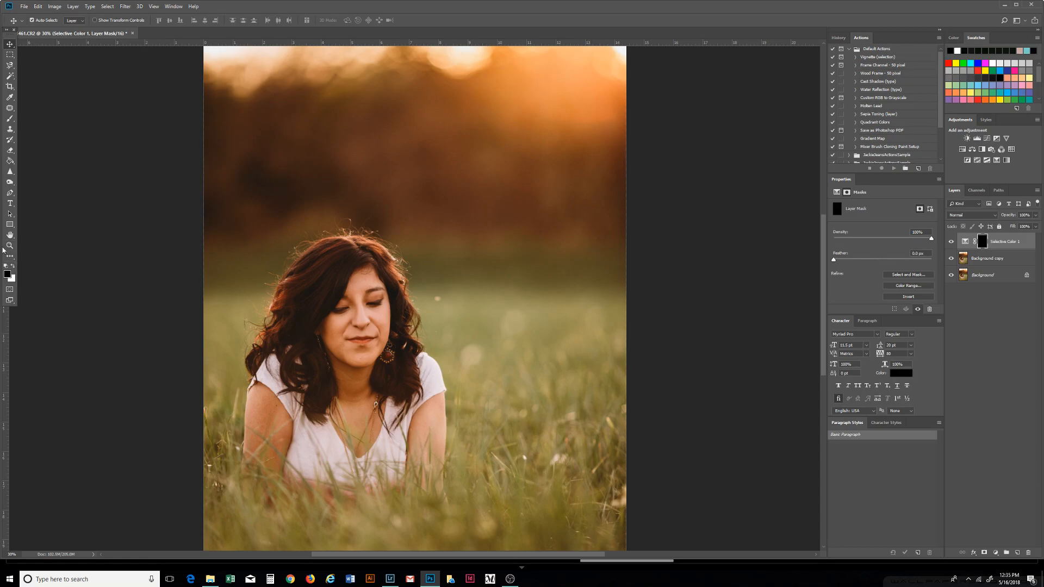
pyautogui.click(13, 266)
# Paint white on the Selective Color mask over the woman and the grass, enlarging the brush to 1200 px
pyautogui.click(9, 118)
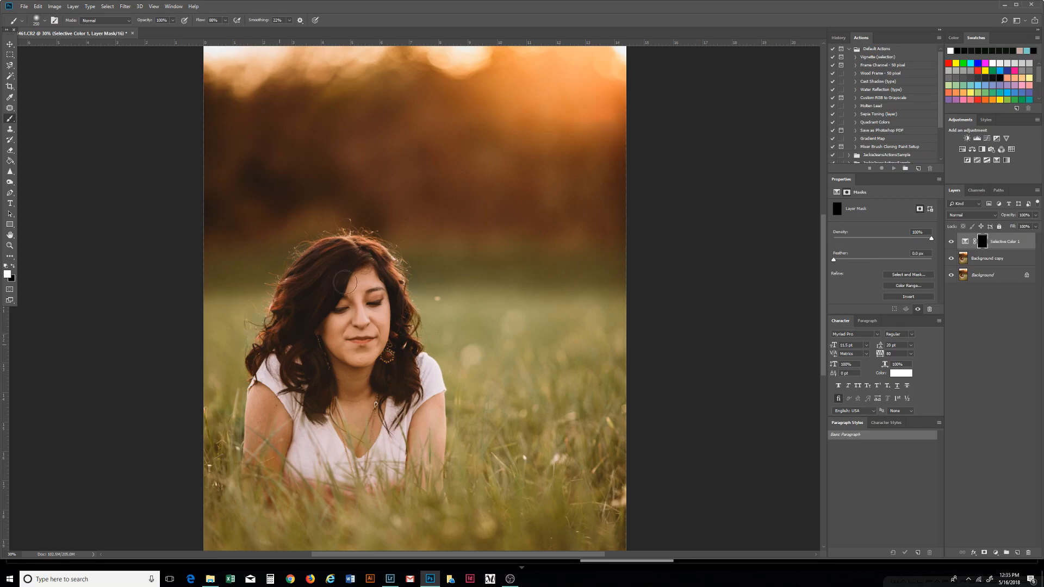
pyautogui.moveTo(384, 355); pyautogui.dragTo(382, 354)
pyautogui.press(']')
pyautogui.press(']')
pyautogui.press(']')
pyautogui.press(']')
pyautogui.press(']')
pyautogui.press(']')
pyautogui.press(']')
pyautogui.press(']')
pyautogui.press(']')
pyautogui.press(']')
pyautogui.moveTo(477, 319)
pyautogui.mouseDown()
pyautogui.moveTo(318, 355)
pyautogui.moveTo(457, 465)
pyautogui.mouseUp()
# Compare the portrait with the Selective Color layer hidden and shown
pyautogui.click(951, 243)
pyautogui.click(950, 243)
pyautogui.click(951, 243)
pyautogui.click(951, 243)
pyautogui.click(950, 243)
pyautogui.click(951, 243)
# Flatten the layered portrait into a single Background layer and save the file
pyautogui.click(1037, 191)
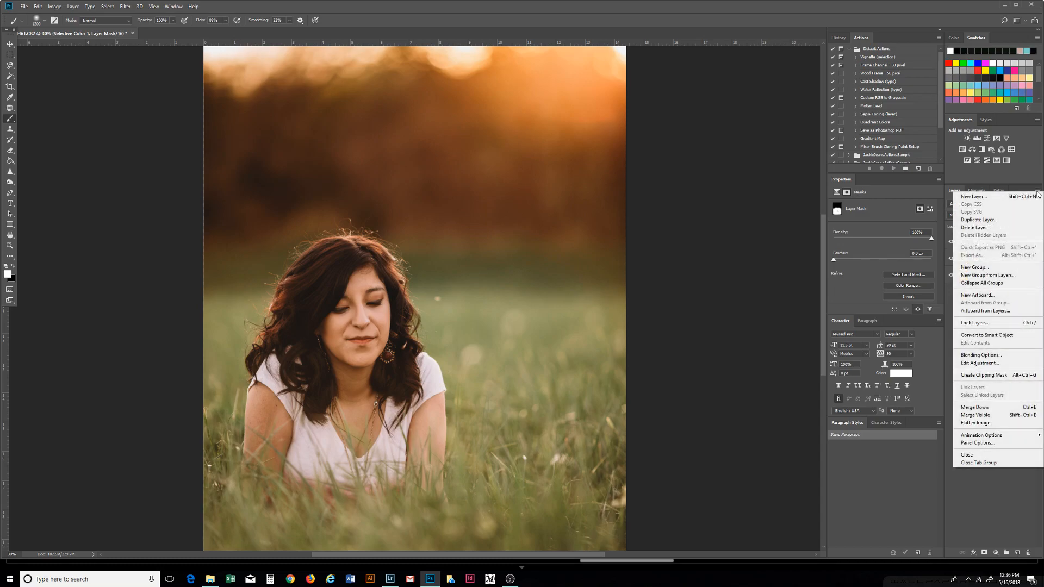
pyautogui.click(974, 423)
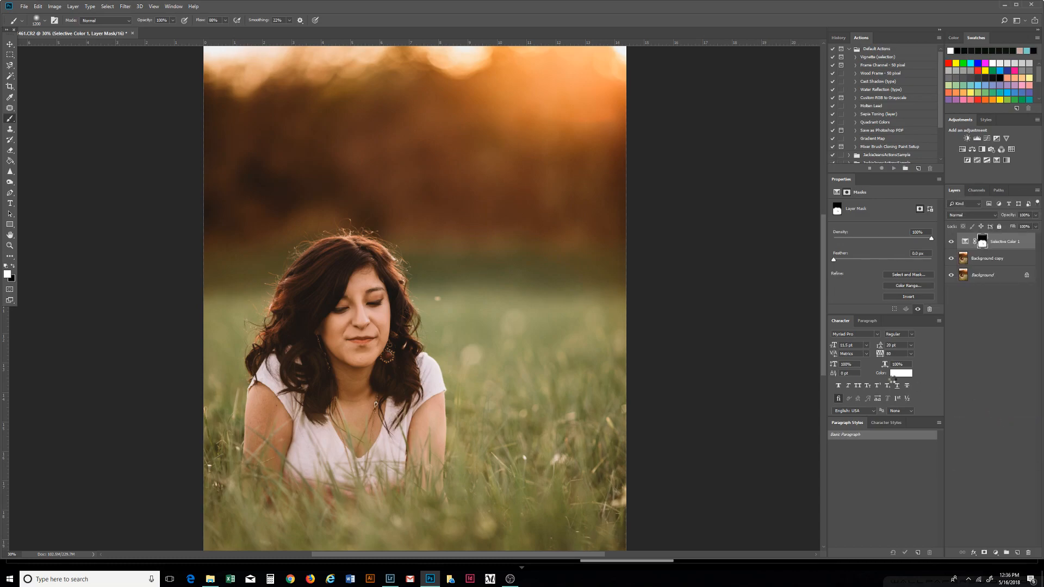
pyautogui.click(24, 7)
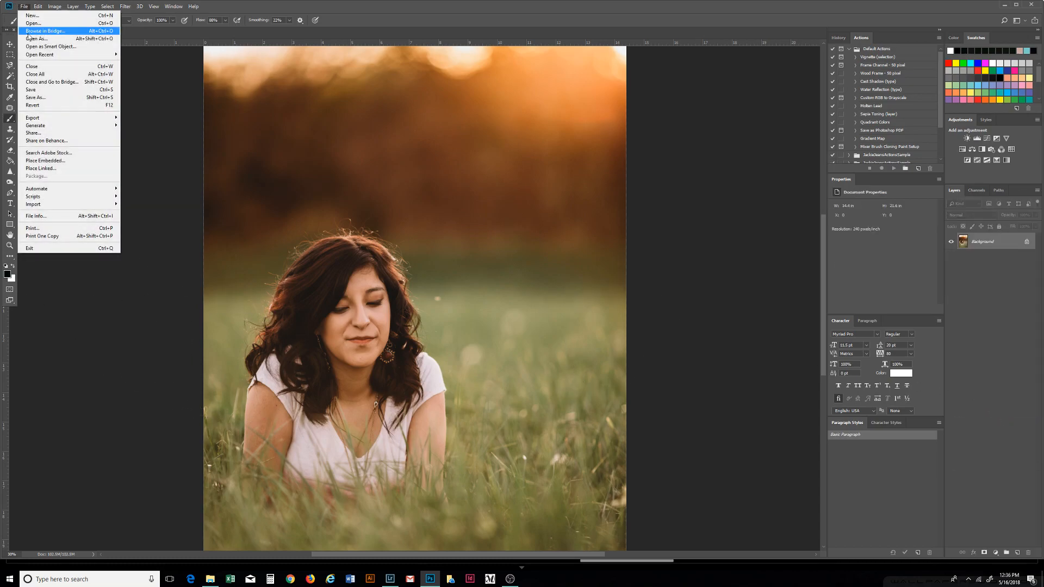
pyautogui.click(43, 94)
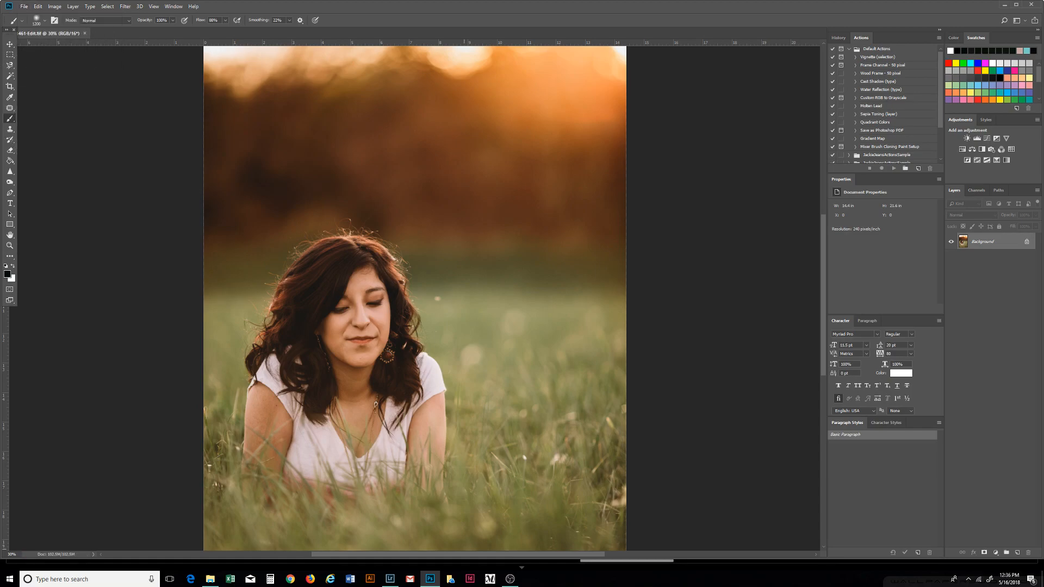
# Switch to Lightroom and compare the edited TIF with the original CR2 and its virtual copy, finishing on the TIF
pyautogui.click(389, 579)
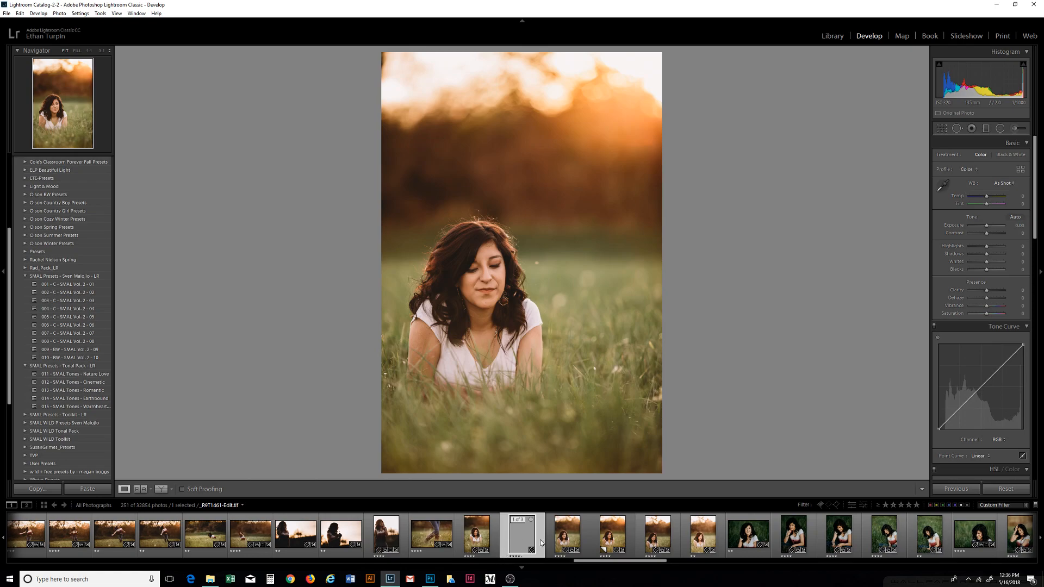
pyautogui.click(568, 543)
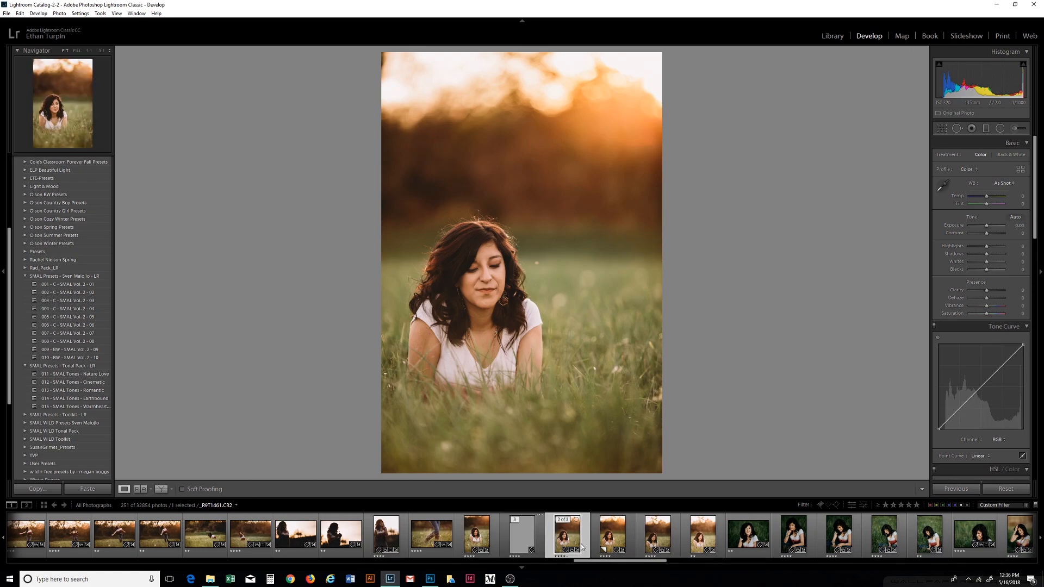
pyautogui.click(540, 542)
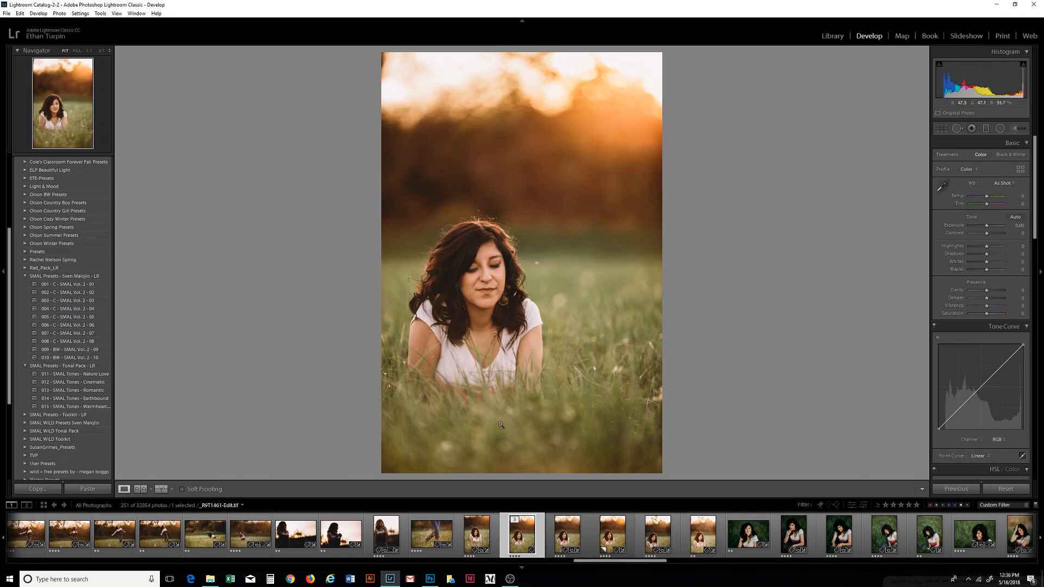
pyautogui.click(629, 542)
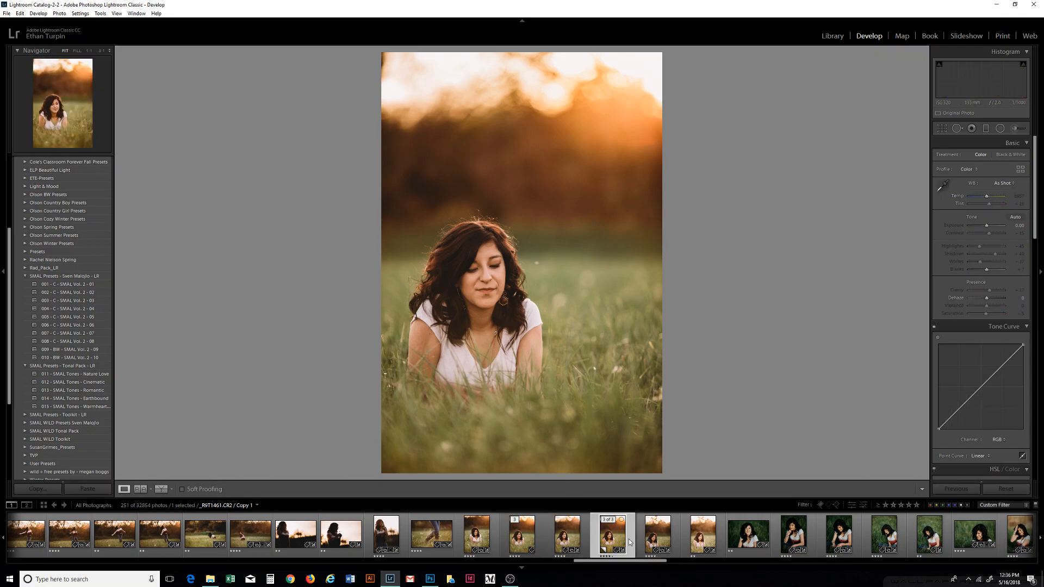
pyautogui.click(540, 541)
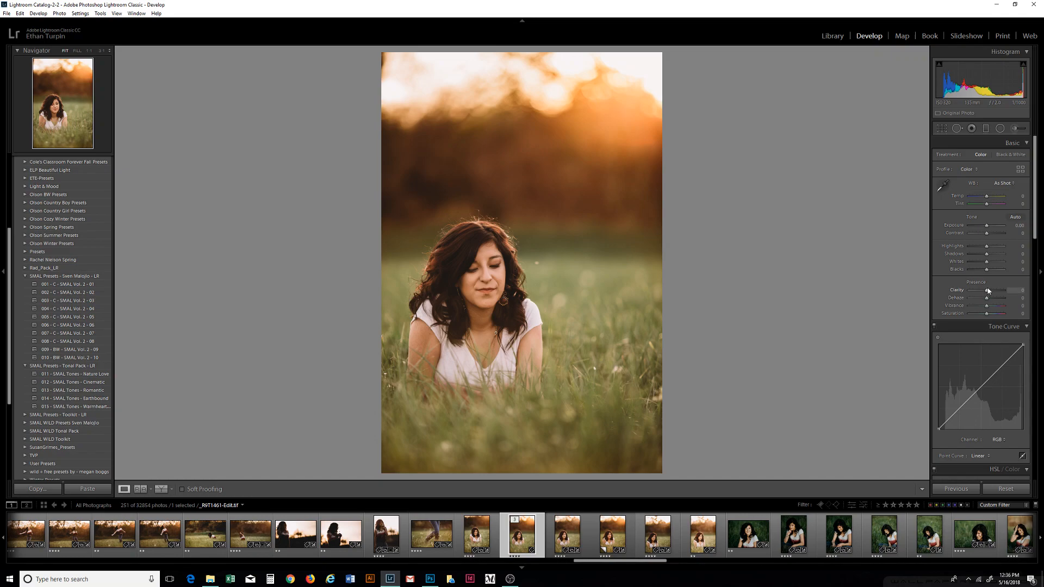
# Set the edited TIF's Clarity to +14 and Blacks to -5, and shape a slight S-curve with three RGB tone curve points
pyautogui.moveTo(989, 292); pyautogui.dragTo(986, 273)
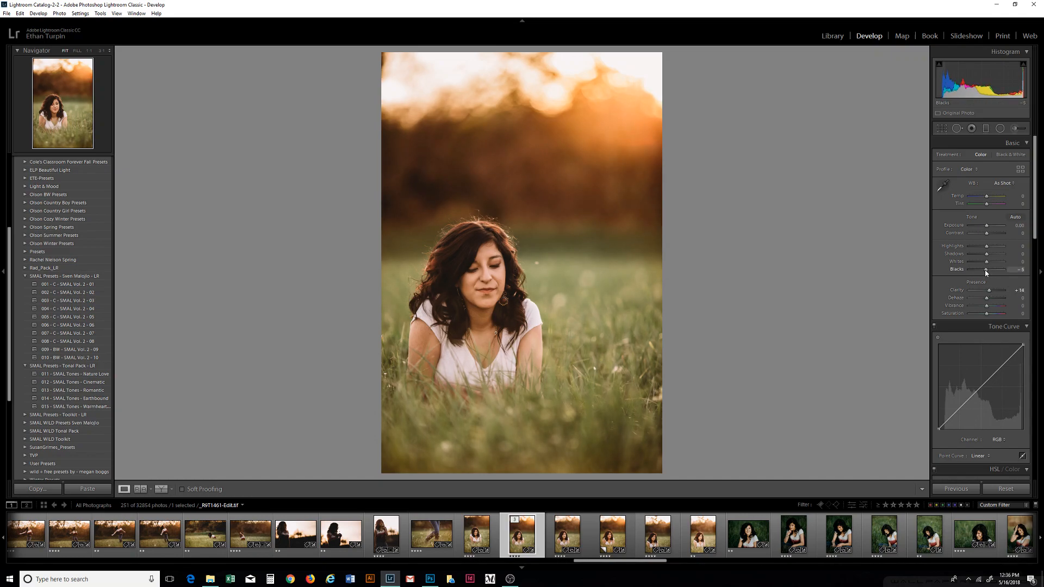
pyautogui.click(980, 387)
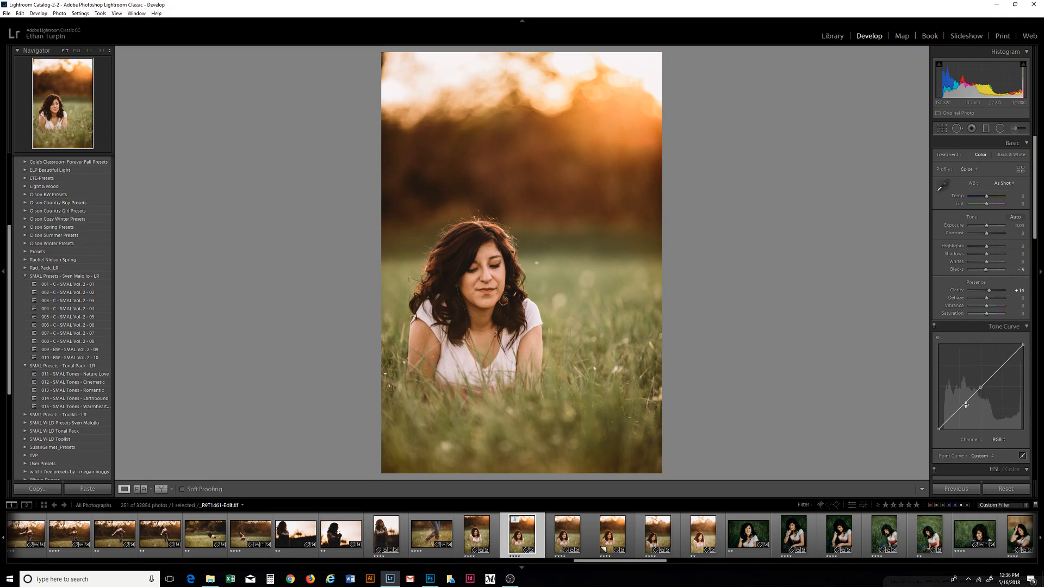
pyautogui.click(963, 406)
pyautogui.click(997, 372)
pyautogui.moveTo(998, 373); pyautogui.dragTo(998, 372)
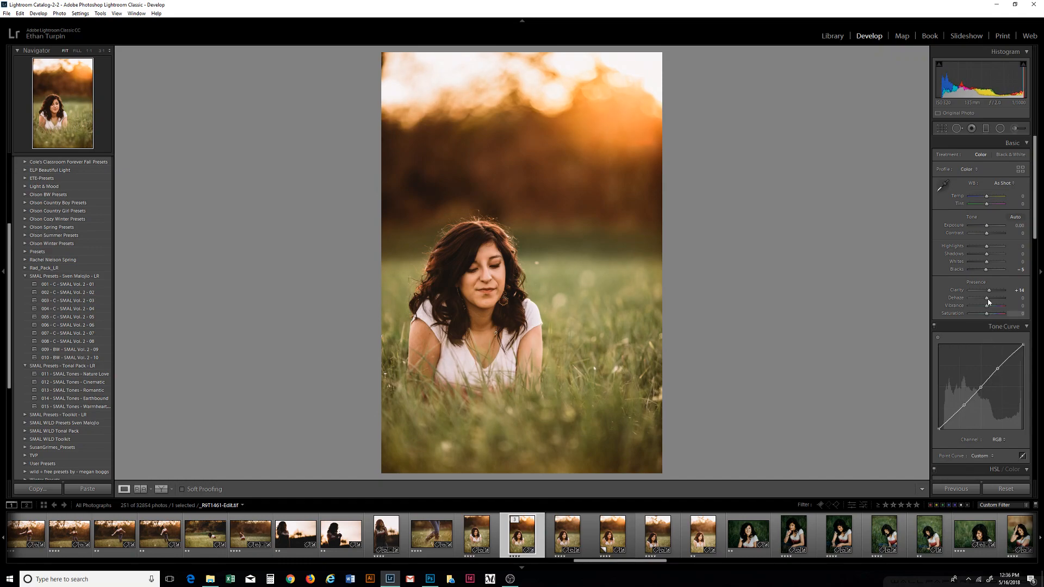
# Fine-tune the edited TIF's Clarity and set its Orange saturation to -2
pyautogui.moveTo(988, 292); pyautogui.dragTo(987, 292)
pyautogui.moveTo(1035, 160); pyautogui.dragTo(1042, 227)
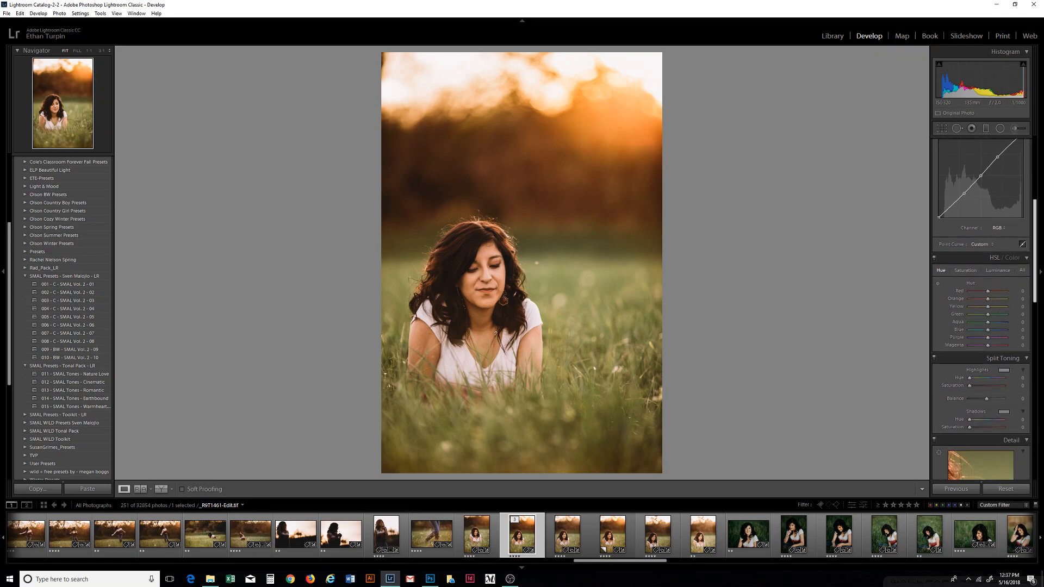
pyautogui.click(967, 270)
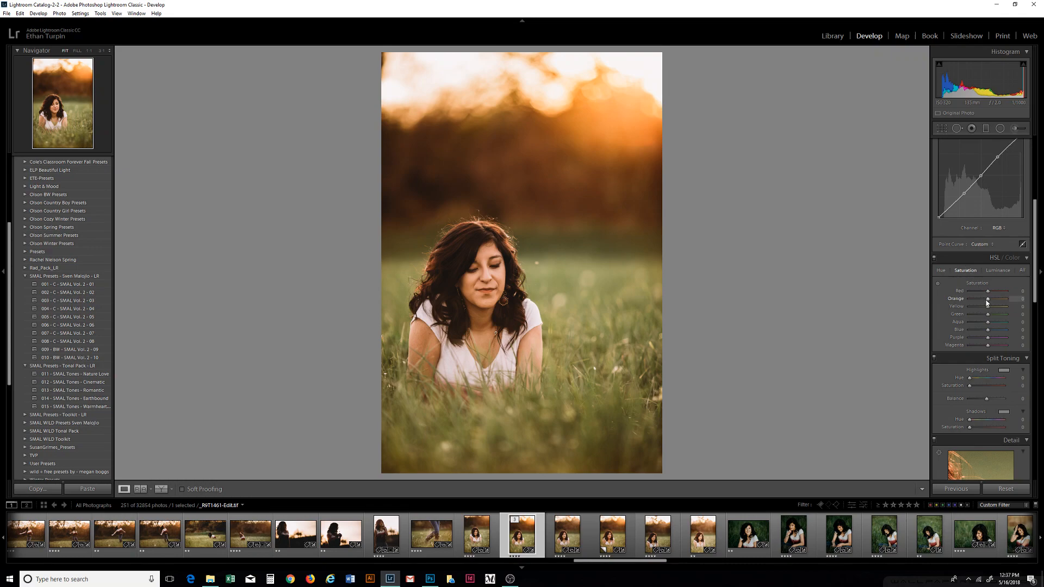
pyautogui.moveTo(988, 302); pyautogui.dragTo(987, 292)
# Set the virtual copy's Temp to 7714 and Orange saturation to -44, and return to the edited TIF for comparison
pyautogui.click(631, 538)
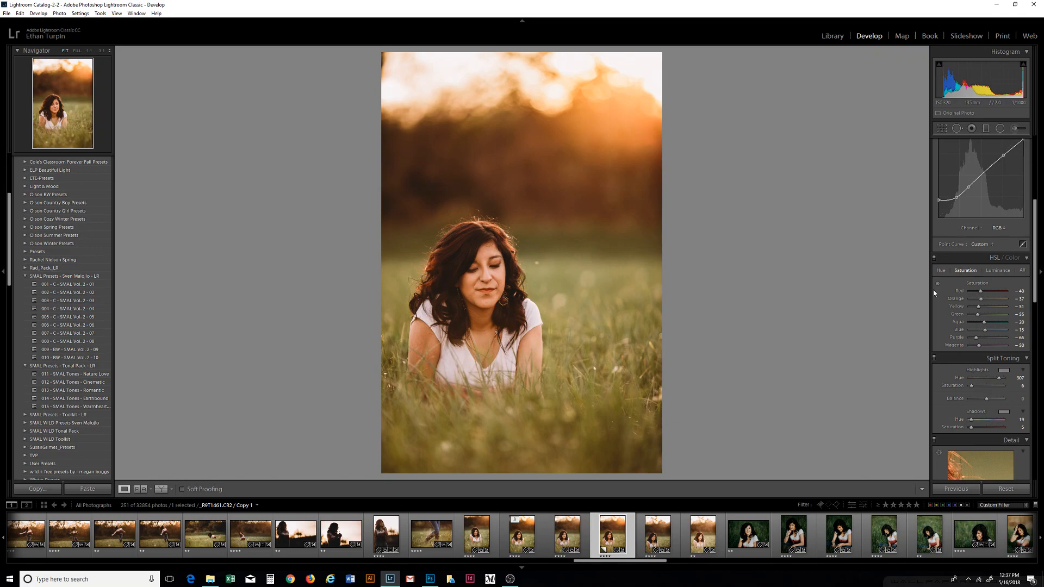
pyautogui.scroll(-1, 1035, 282)
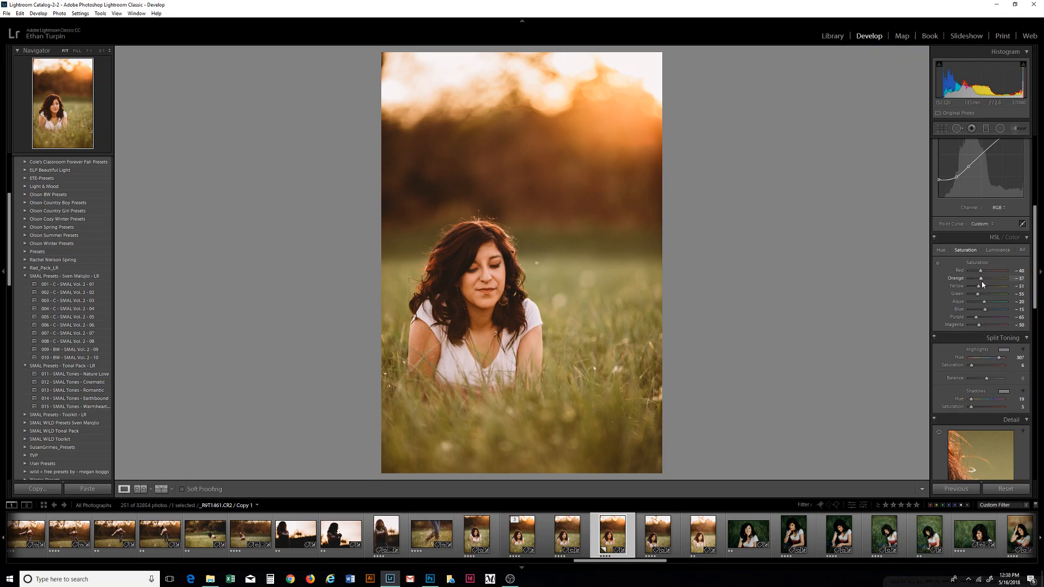
pyautogui.scroll(5, 1029, 198)
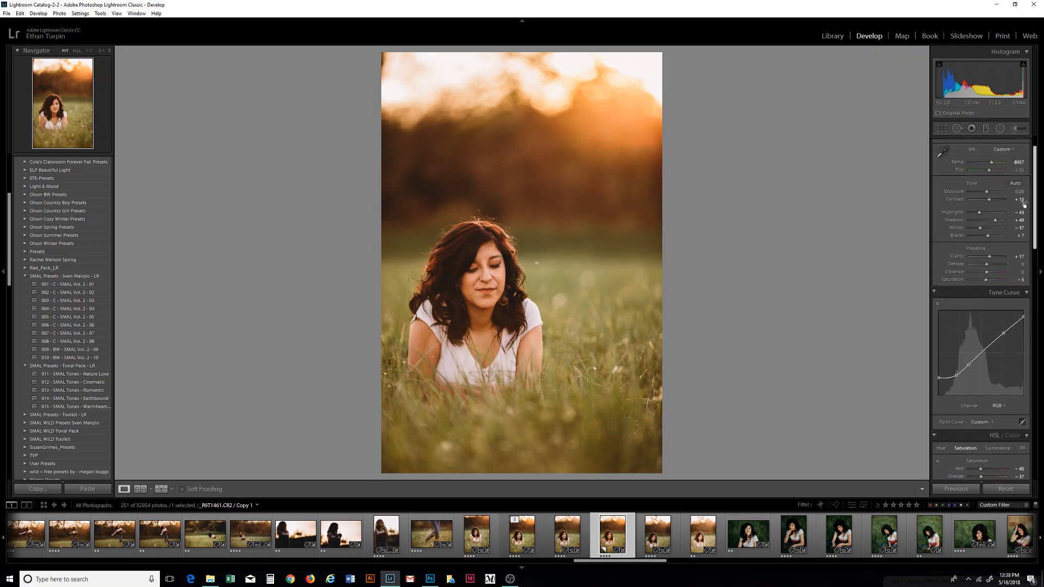
pyautogui.moveTo(991, 163); pyautogui.dragTo(989, 165)
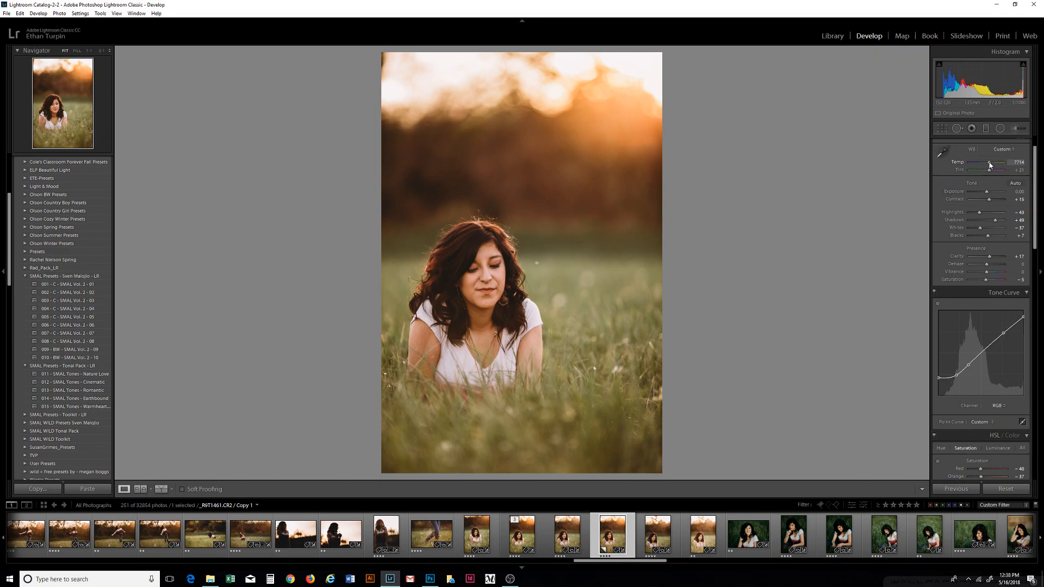
pyautogui.scroll(-5, 981, 273)
pyautogui.moveTo(981, 277); pyautogui.dragTo(981, 277)
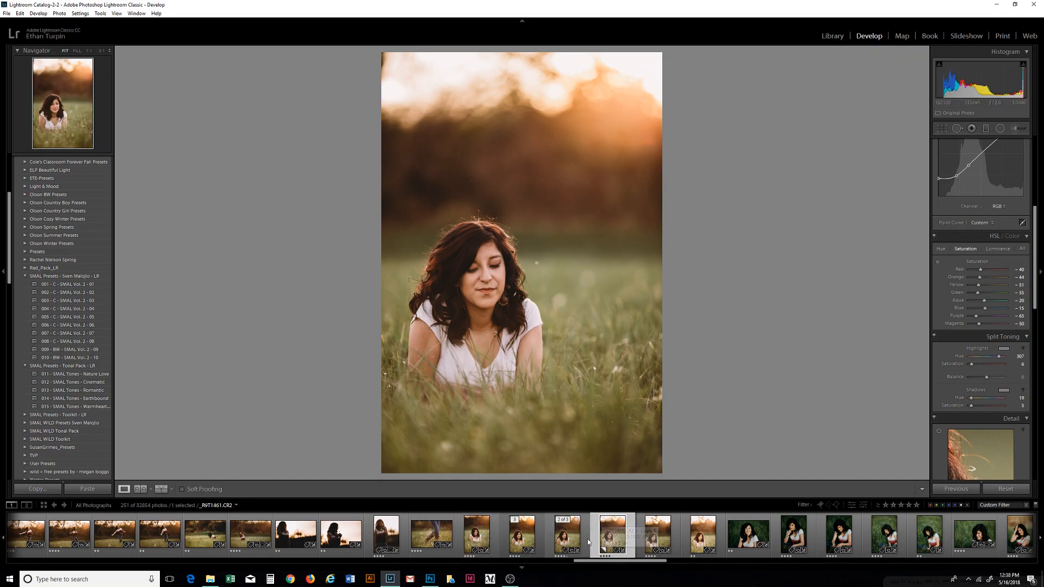
pyautogui.click(538, 538)
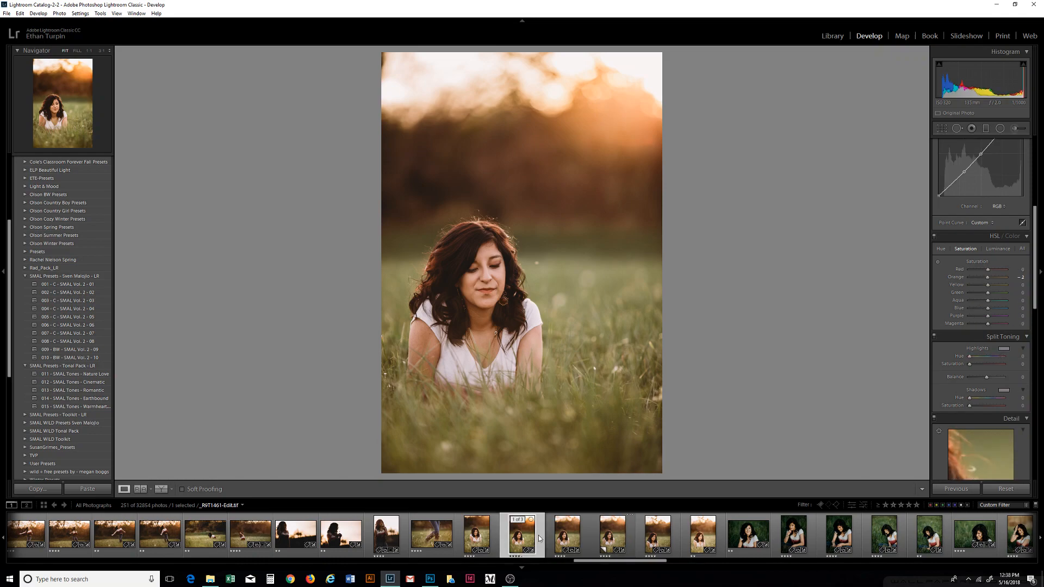